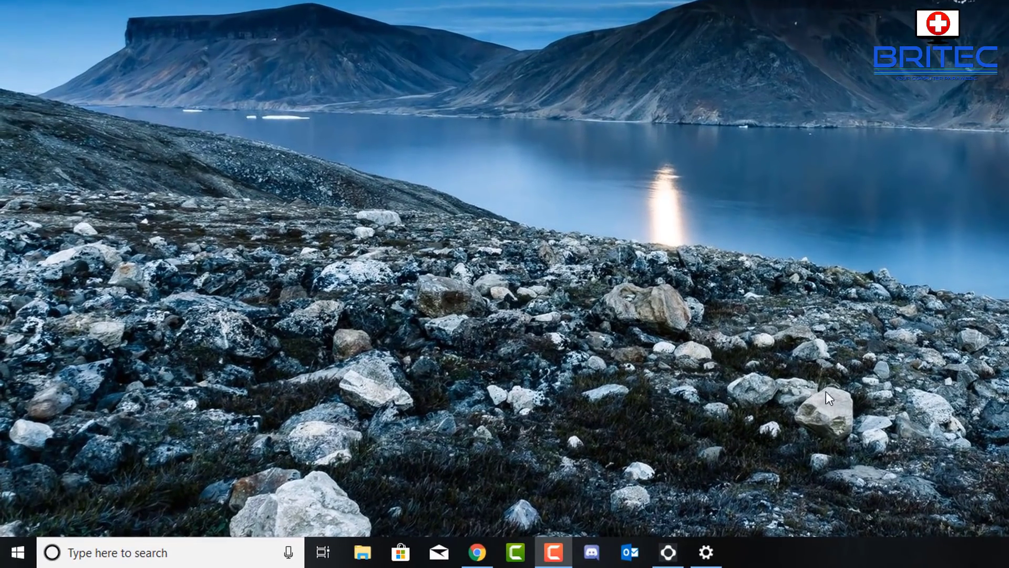
Step: Run the Power troubleshooter from Troubleshoot settings and close it once it reports no changes needed
click(130, 552)
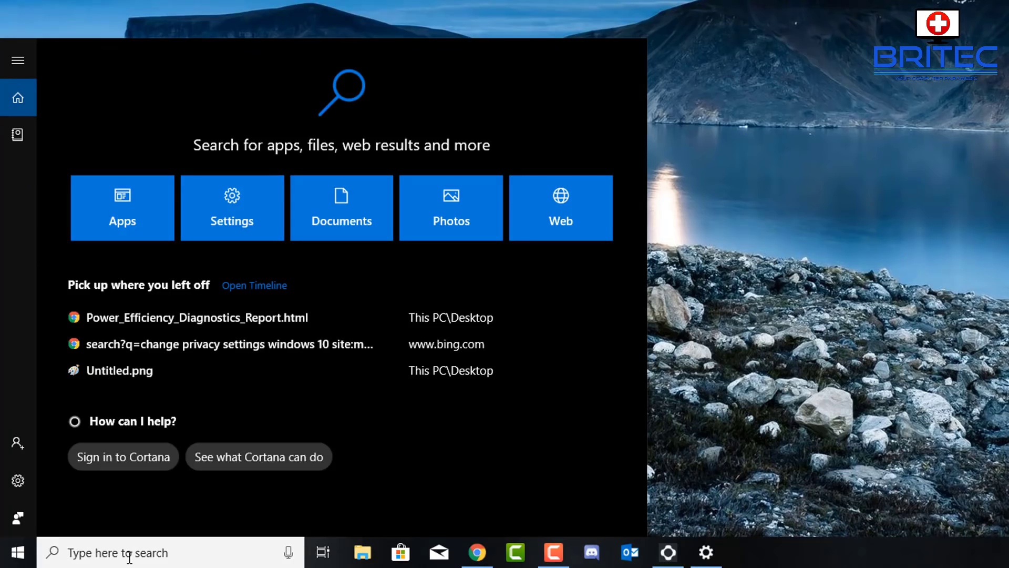
text(trouble)
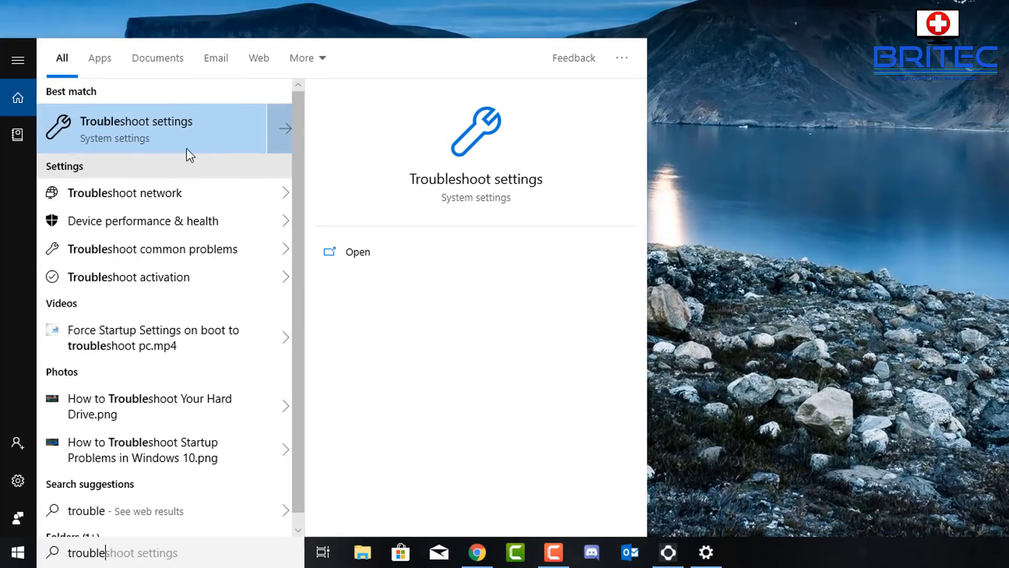
click(140, 127)
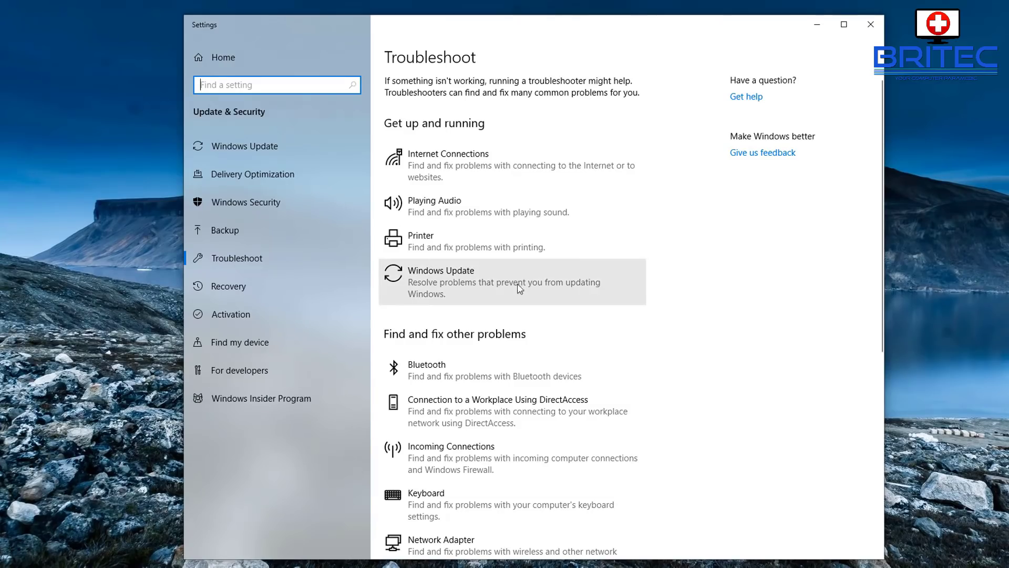
scroll(551, 329, down, 5)
scroll(550, 326, down, 1)
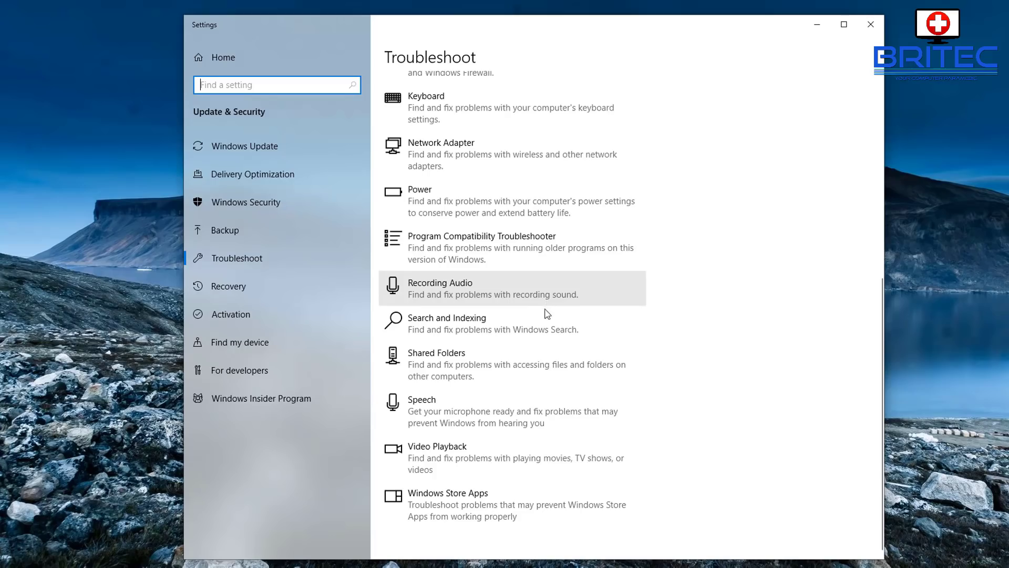
scroll(546, 304, up, 6)
scroll(547, 314, down, 4)
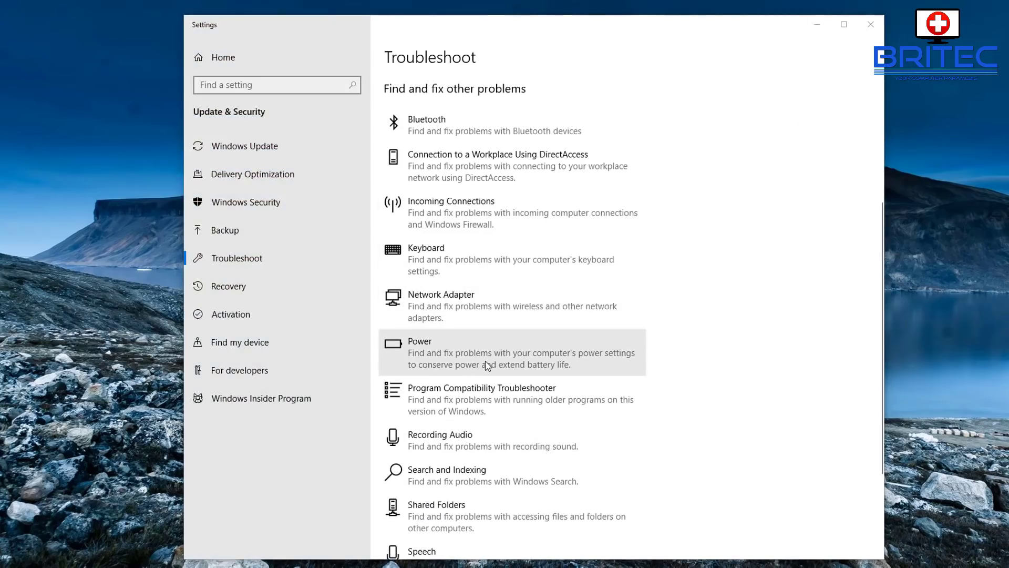
click(490, 364)
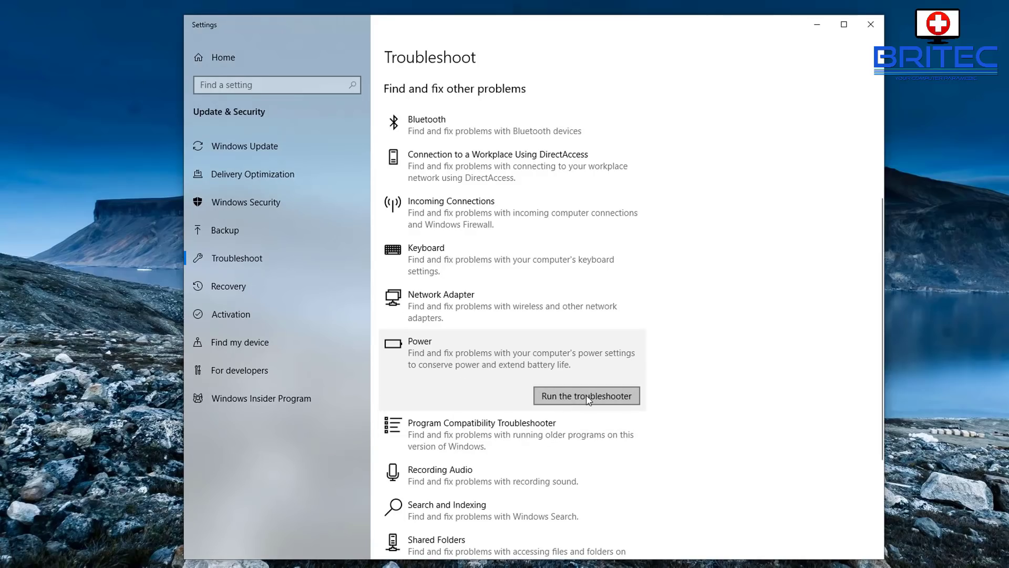
click(588, 396)
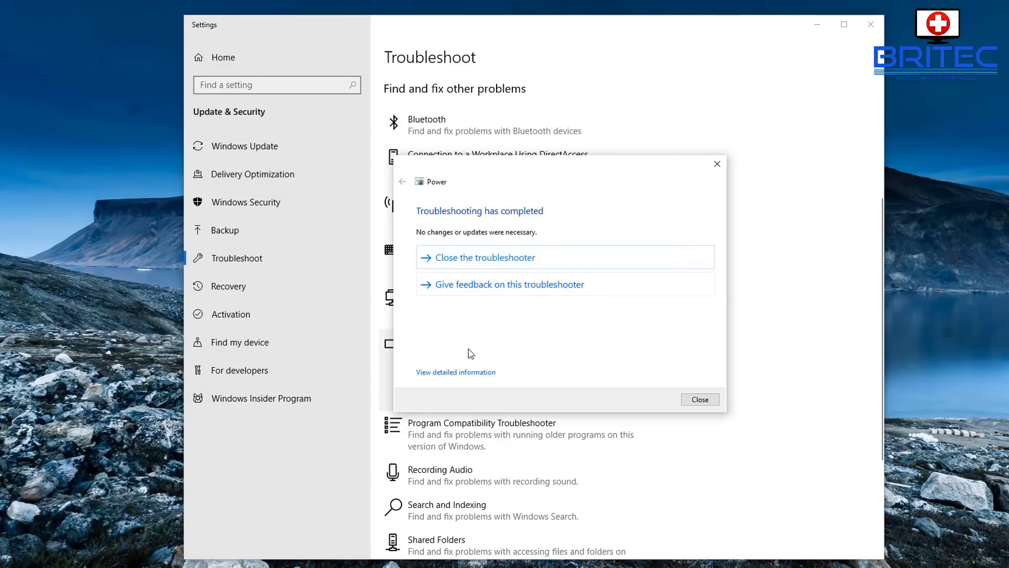
click(700, 399)
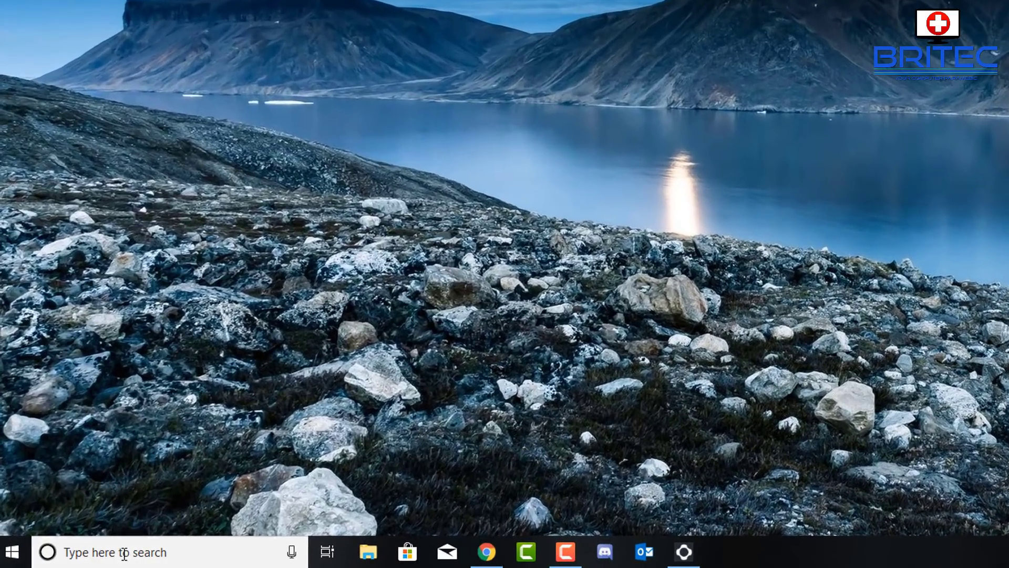
Step: Open Command Prompt as administrator and run powercfg -restoredefaultschemes
click(114, 555)
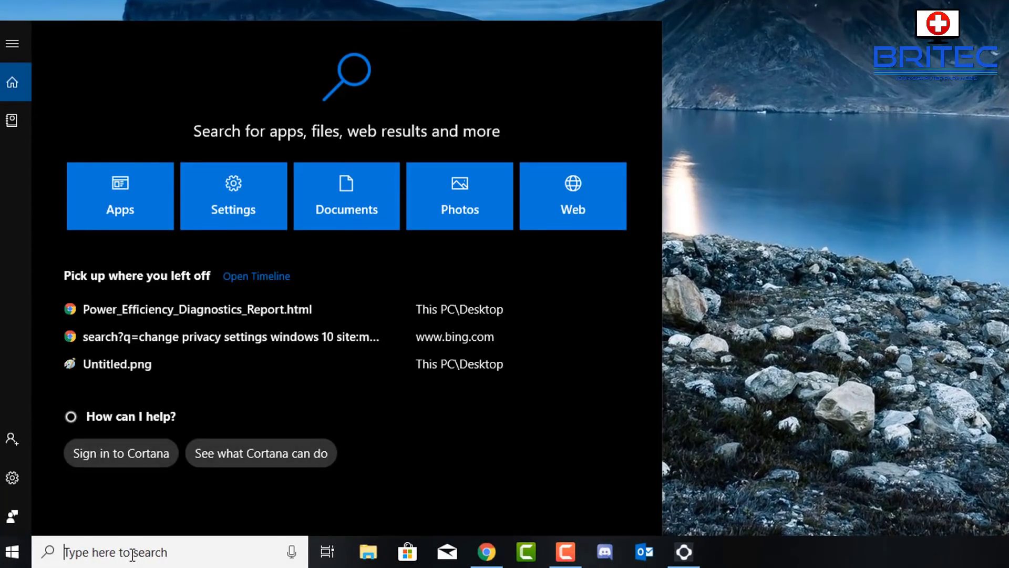
text(cmd)
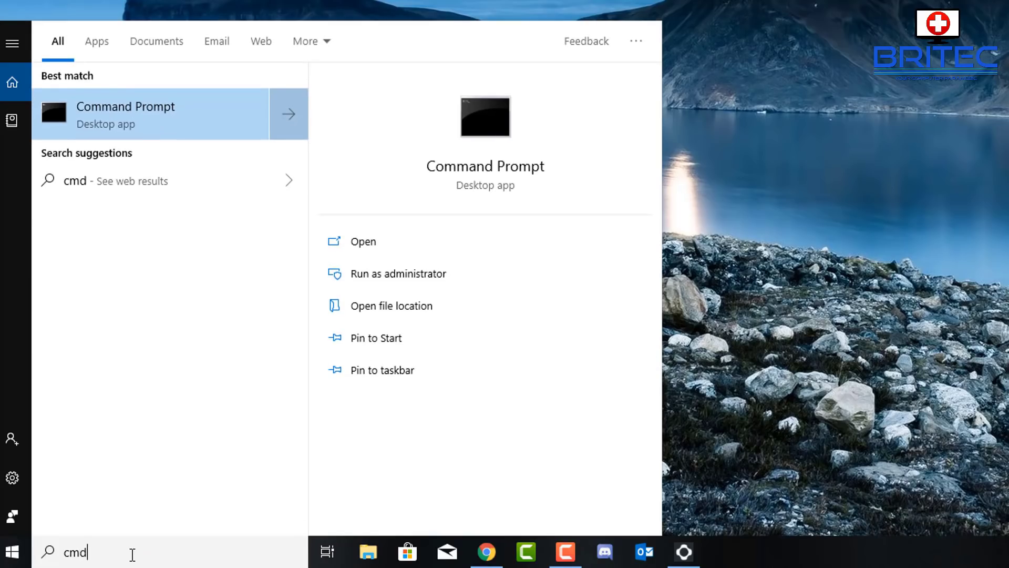
right_click(146, 112)
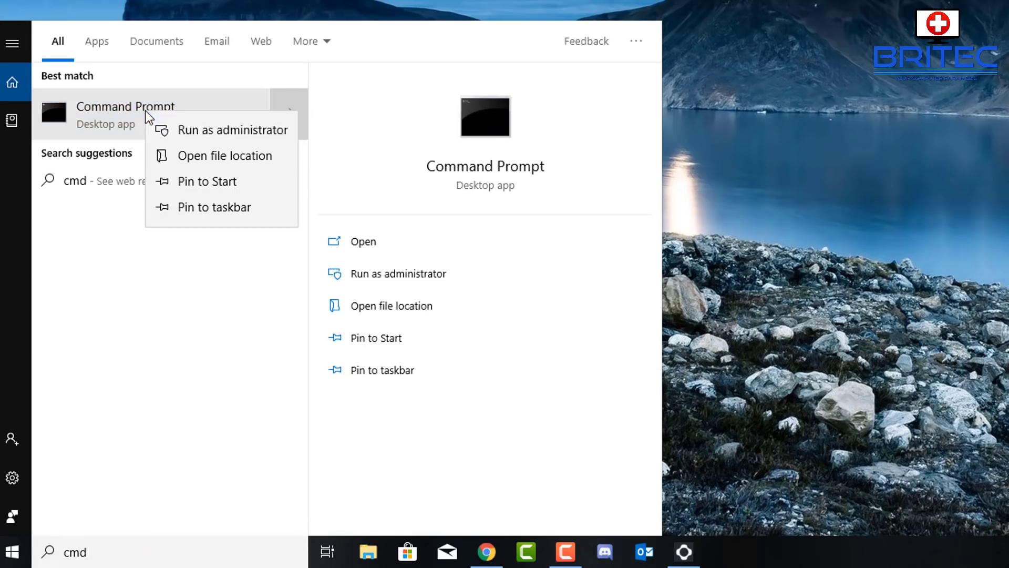
click(187, 130)
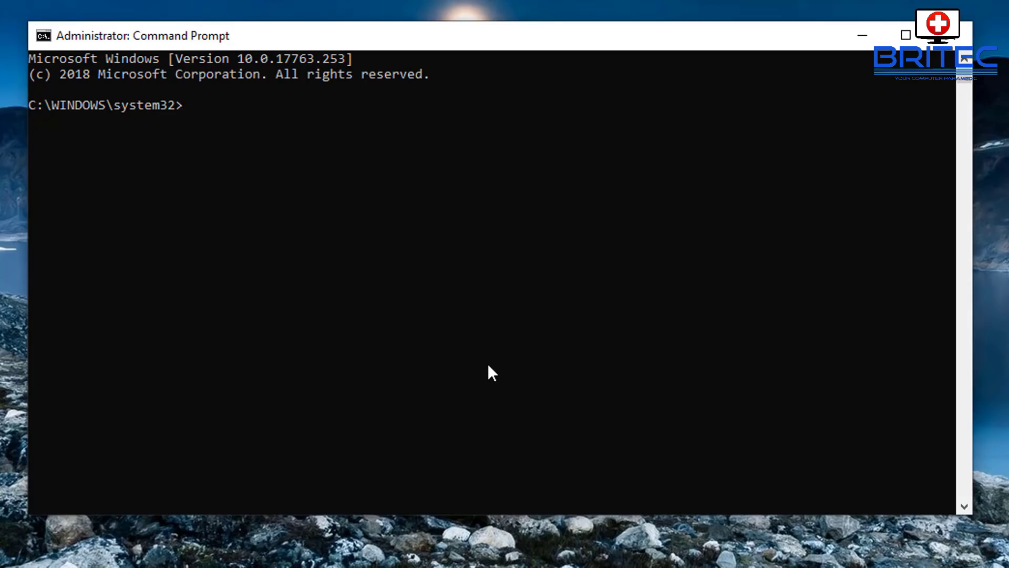
text(powercfg -restoredefaultsc)
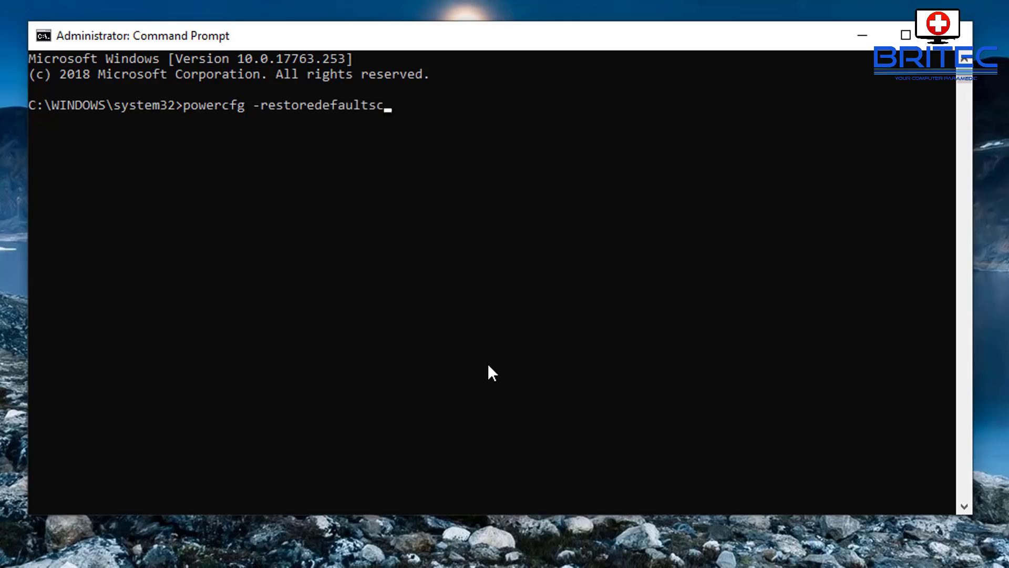
text(hemes)
key(Return)
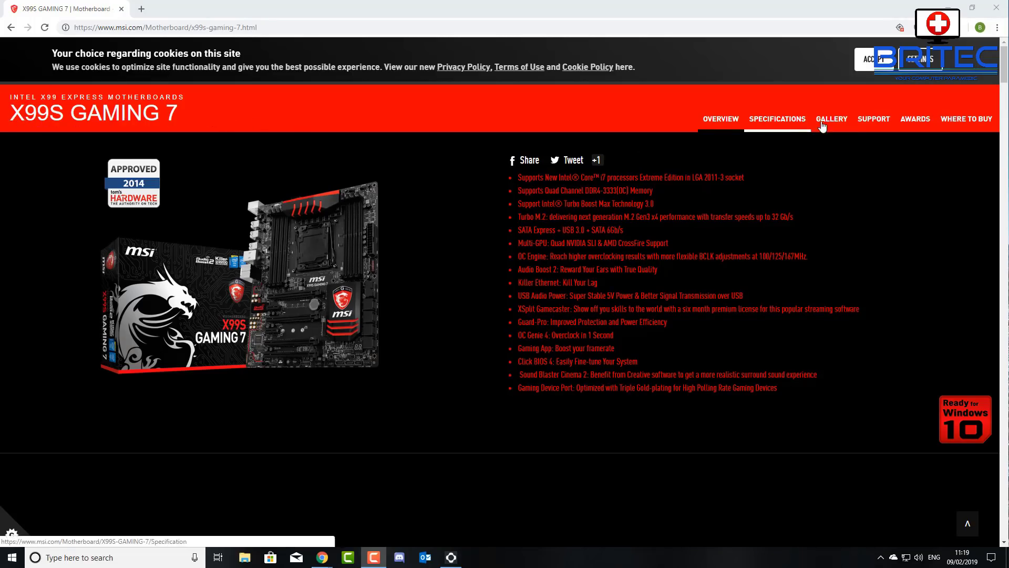
Step: Go to the X99S GAMING 7 support page and scroll down to its BIOS downloads list
click(870, 126)
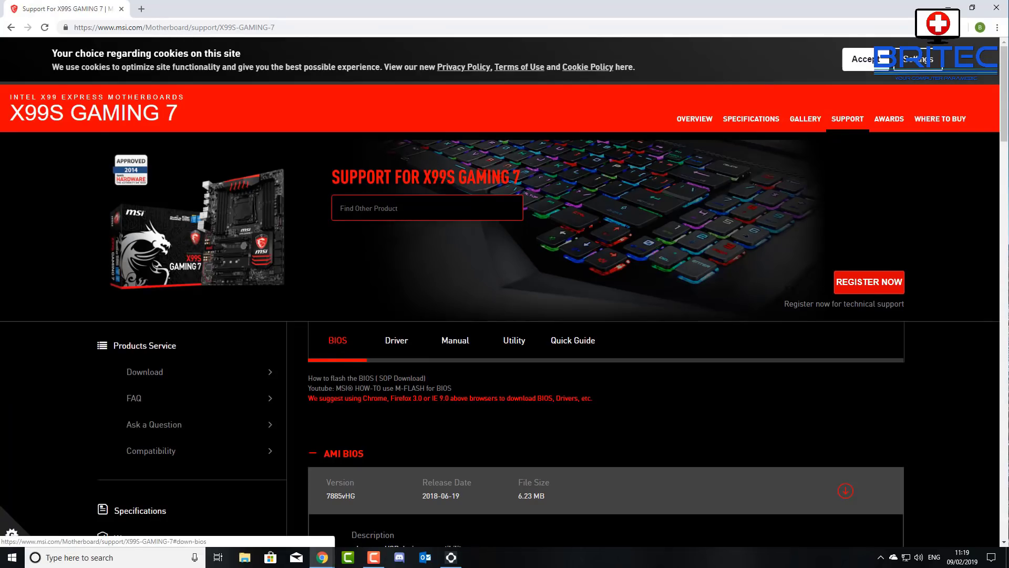
scroll(505, 315, down, 3)
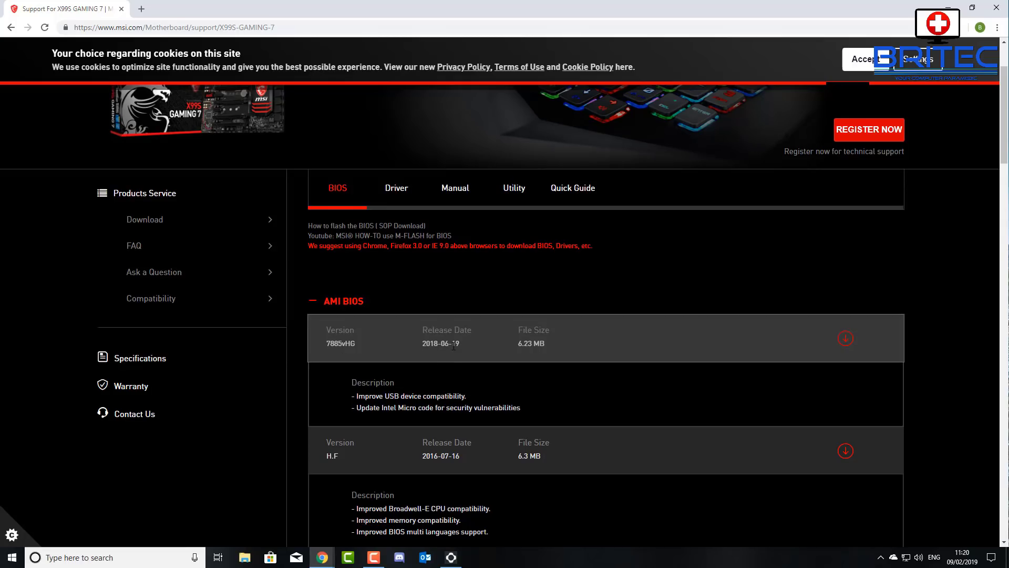
click(78, 557)
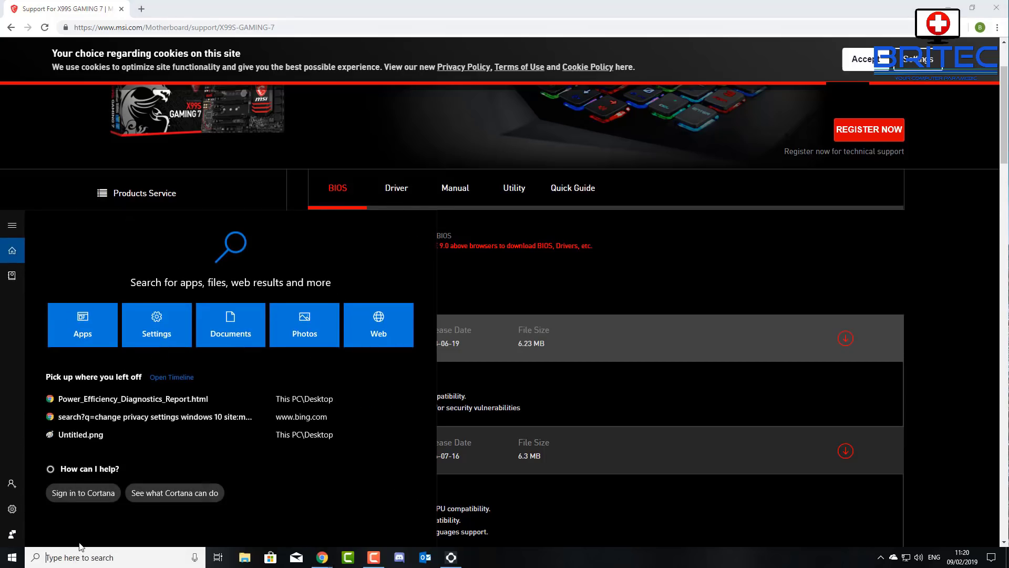
text(ms)
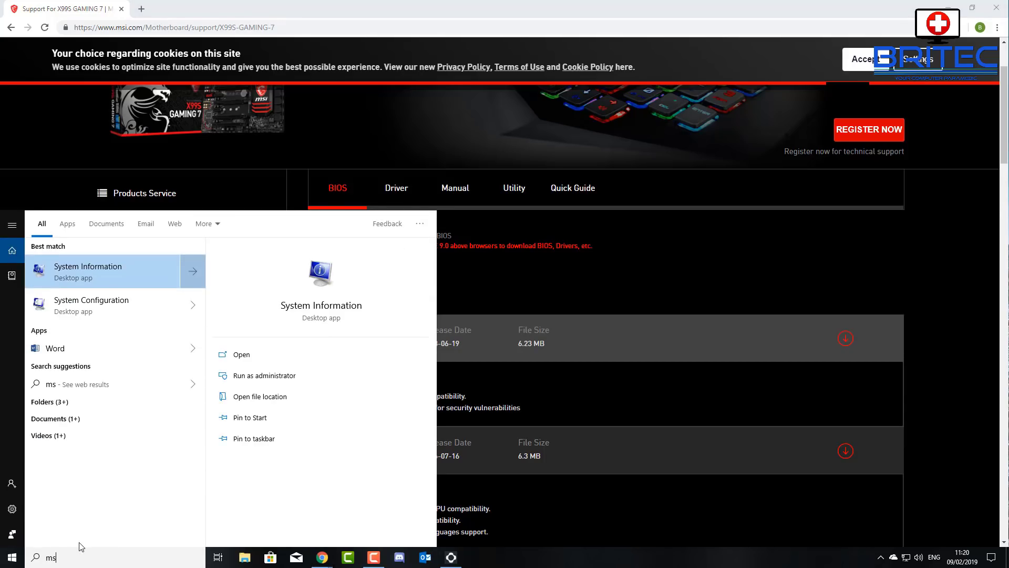
text(info)
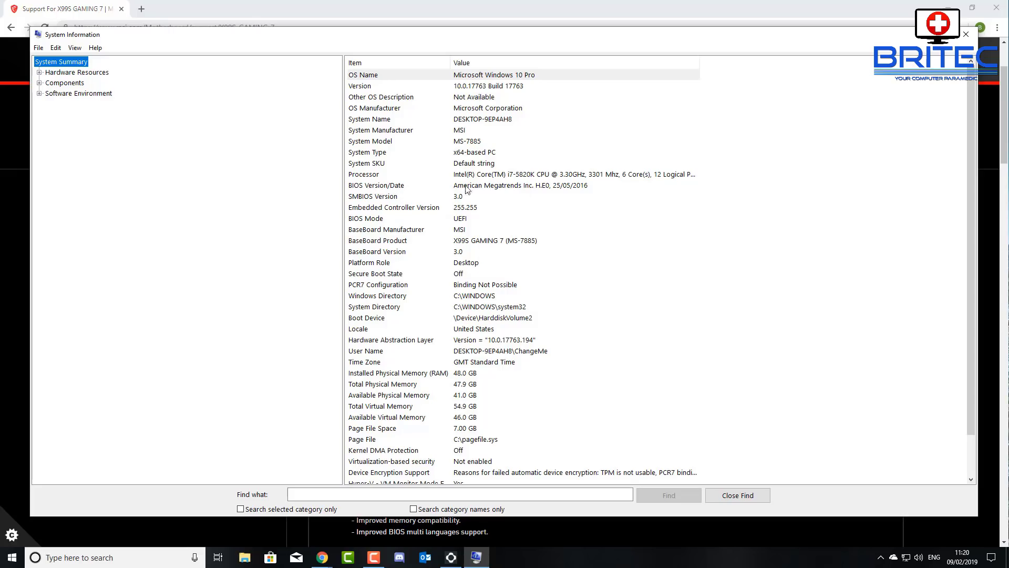
click(966, 35)
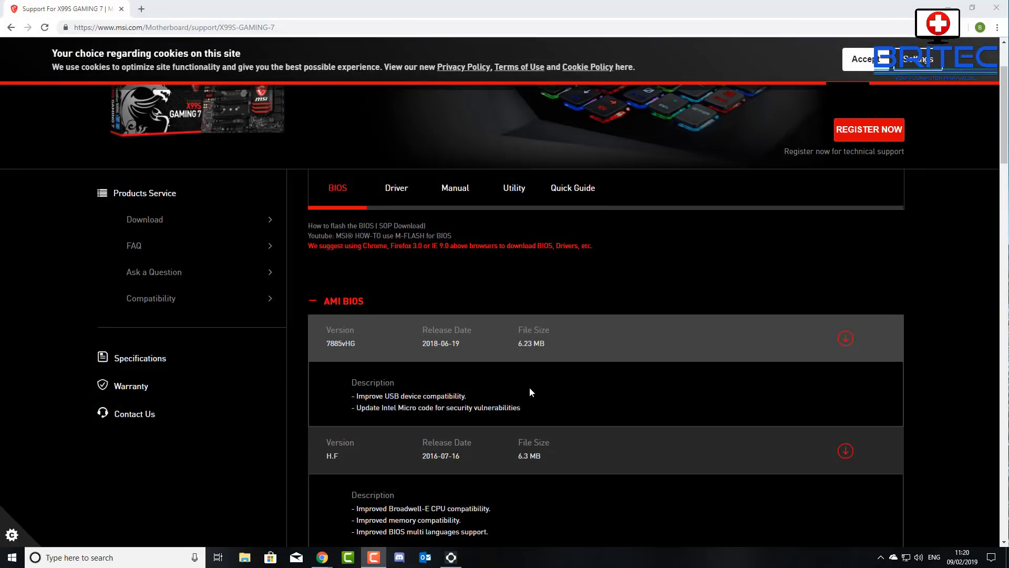
scroll(455, 441, down, 2)
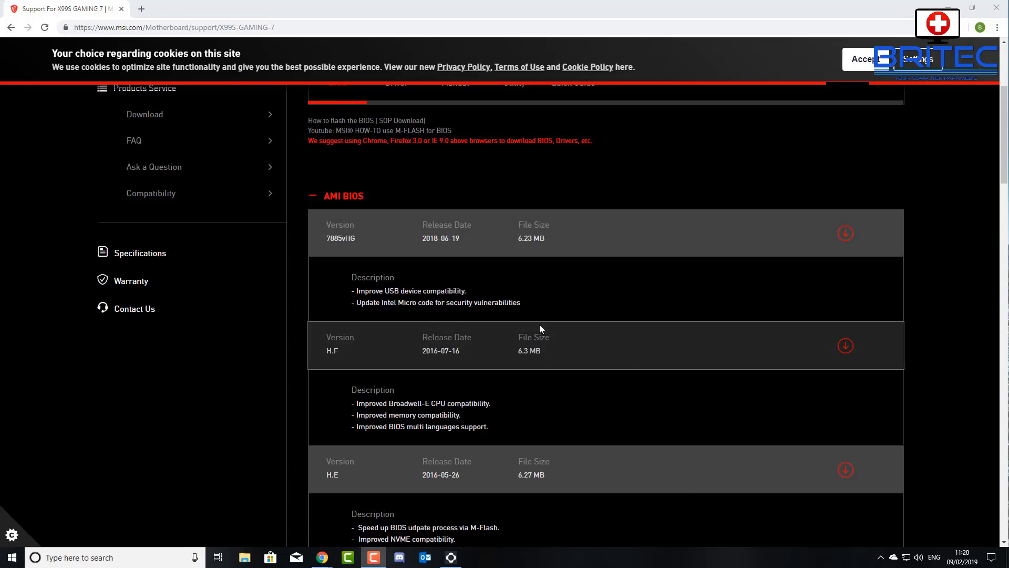
scroll(540, 327, up, 2)
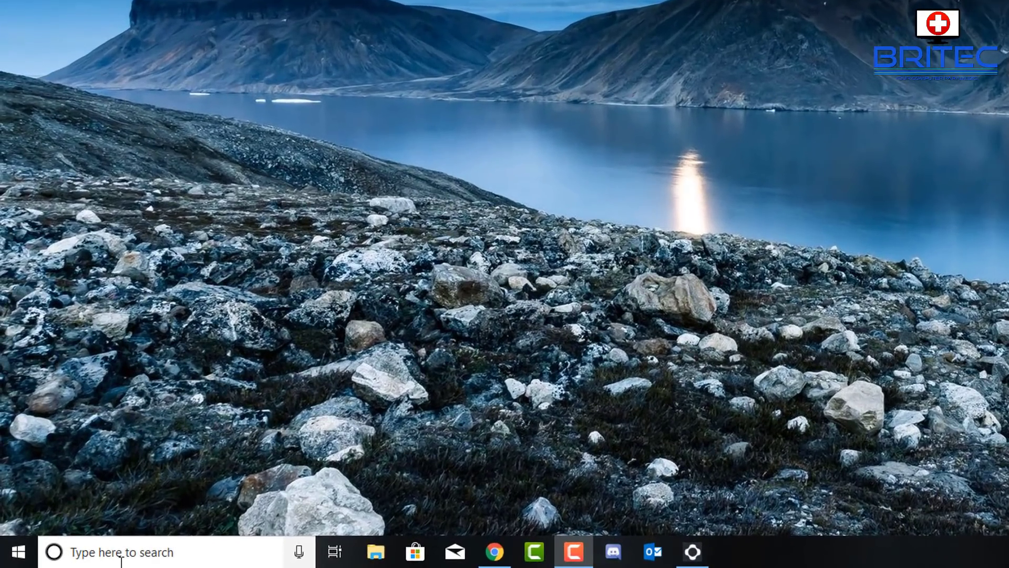
Step: Start Command Prompt as administrator and paste the powercfg -energy -output report command
click(121, 561)
text(cmd)
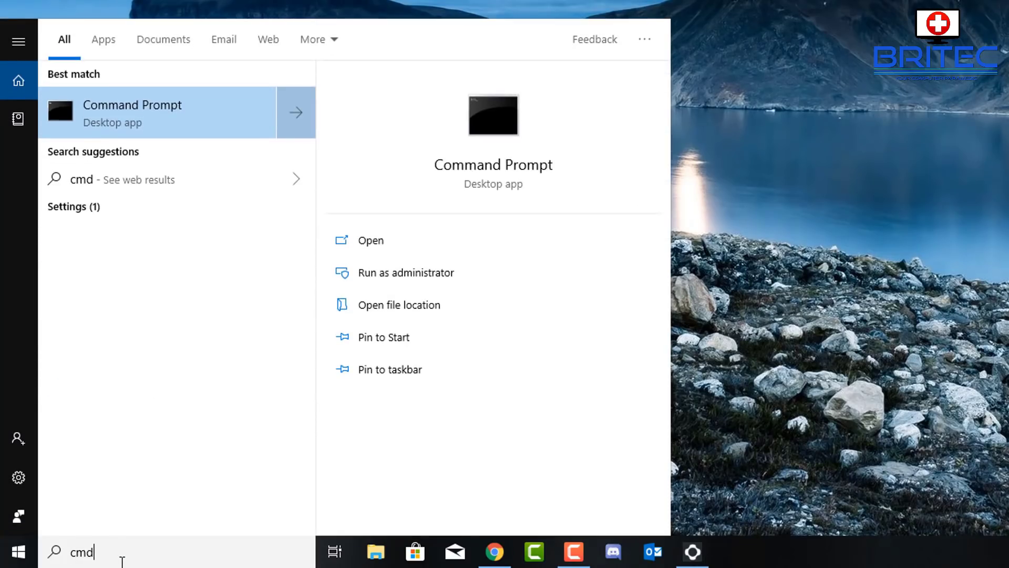
right_click(136, 113)
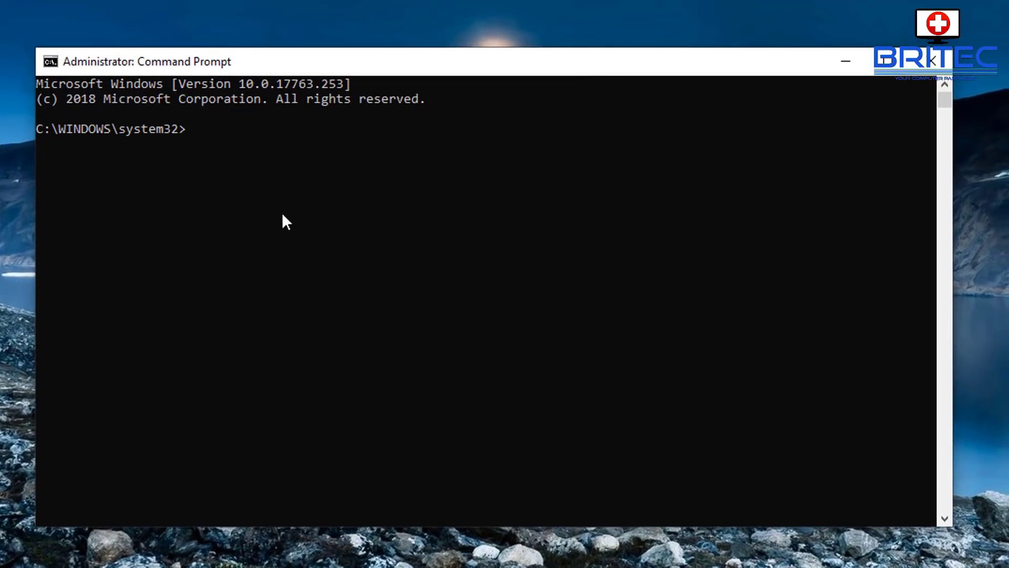
text(powercfg -energy -output %USERPROFILE%\Desktop\Power_Efficiency_Diagnostics_Report.html.)
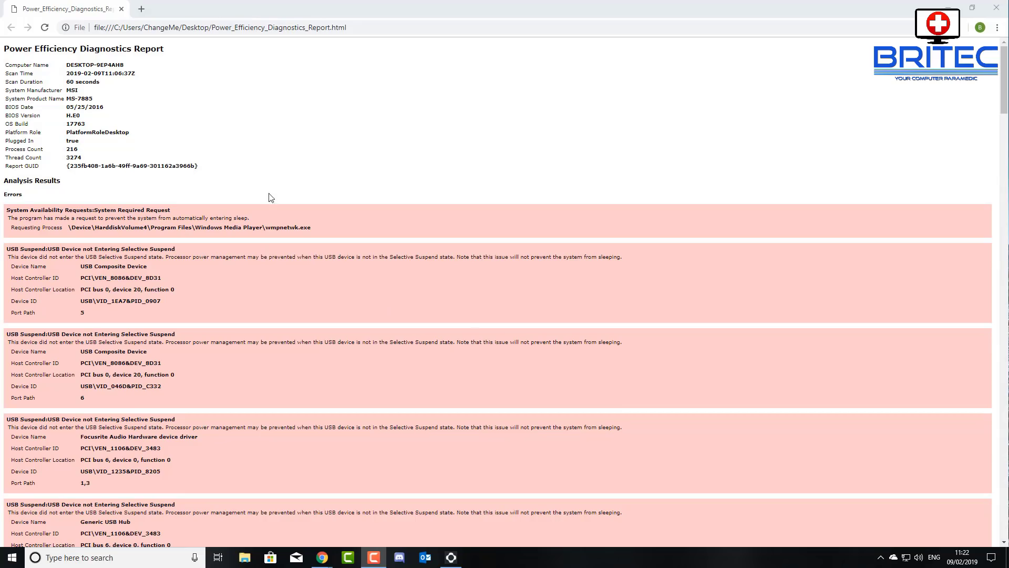
Step: Scroll the Power Efficiency Diagnostics report past its warnings down to the Power Policy section
scroll(329, 254, down, 6)
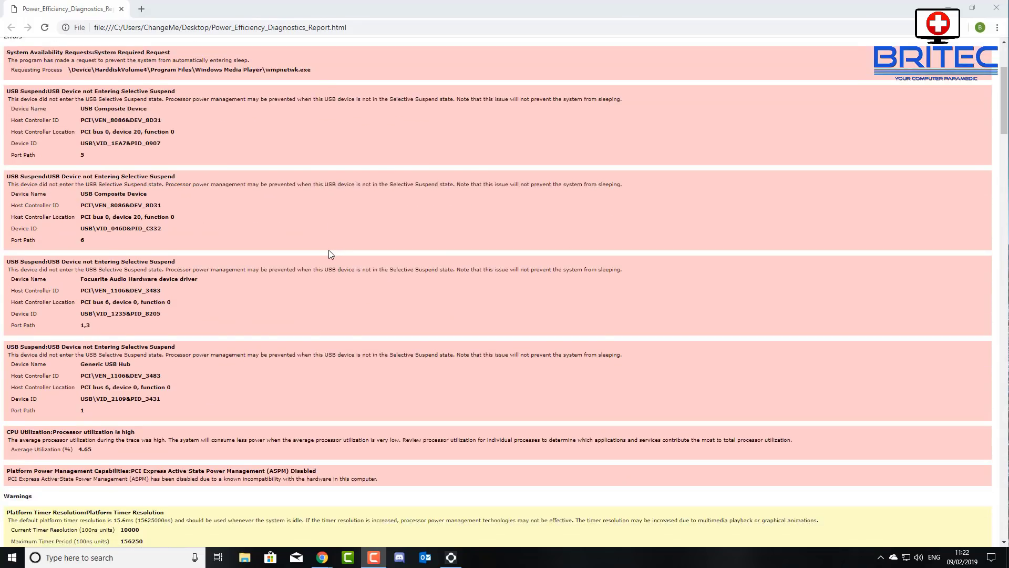
scroll(327, 255, down, 10)
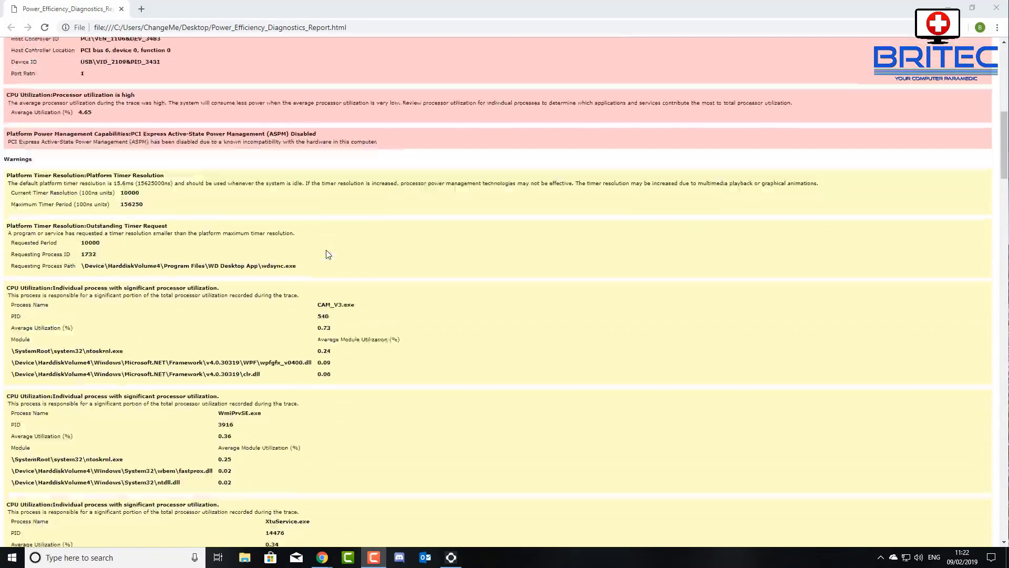
scroll(323, 261, down, 8)
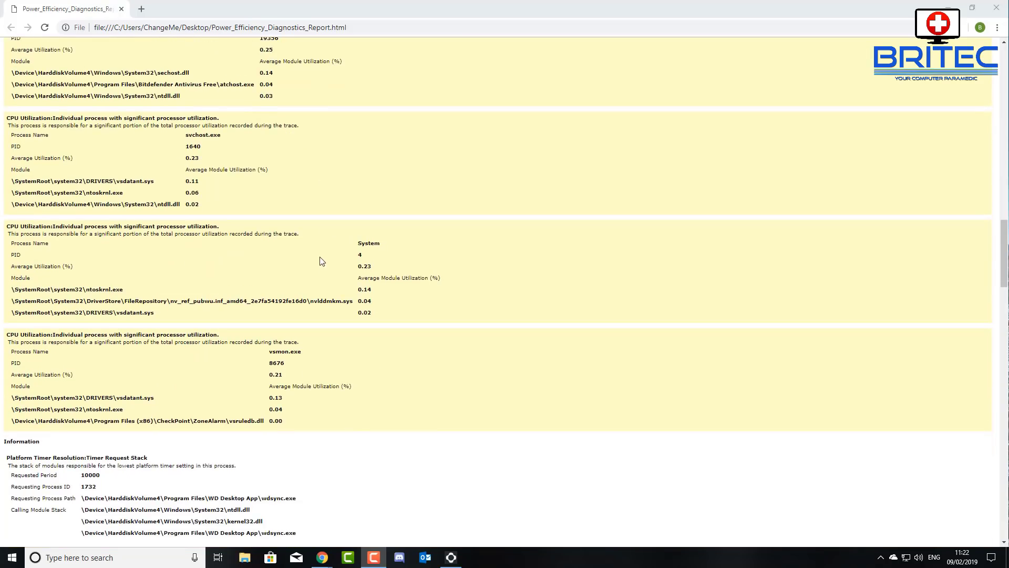
scroll(309, 331, down, 10)
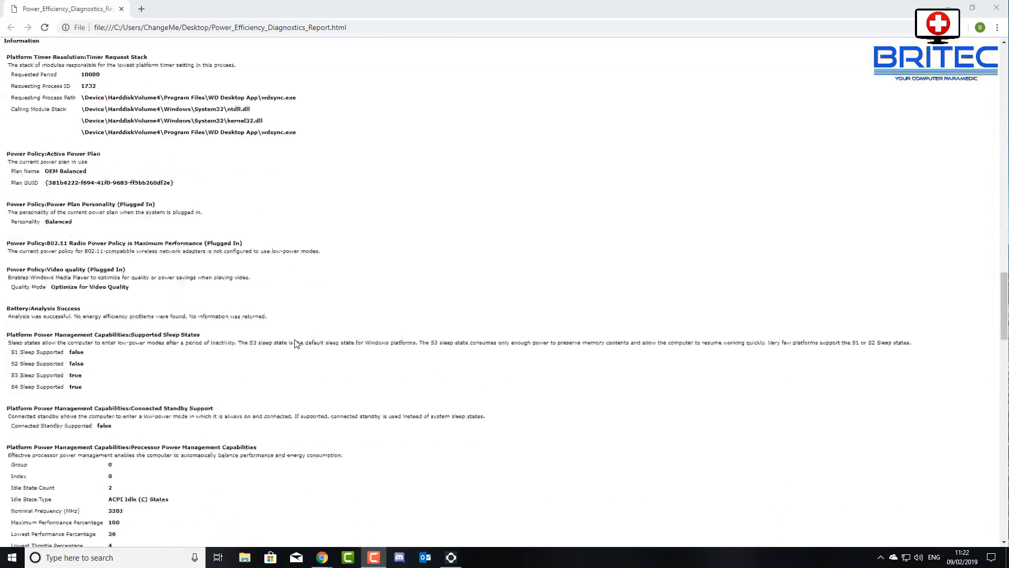
scroll(292, 346, down, 6)
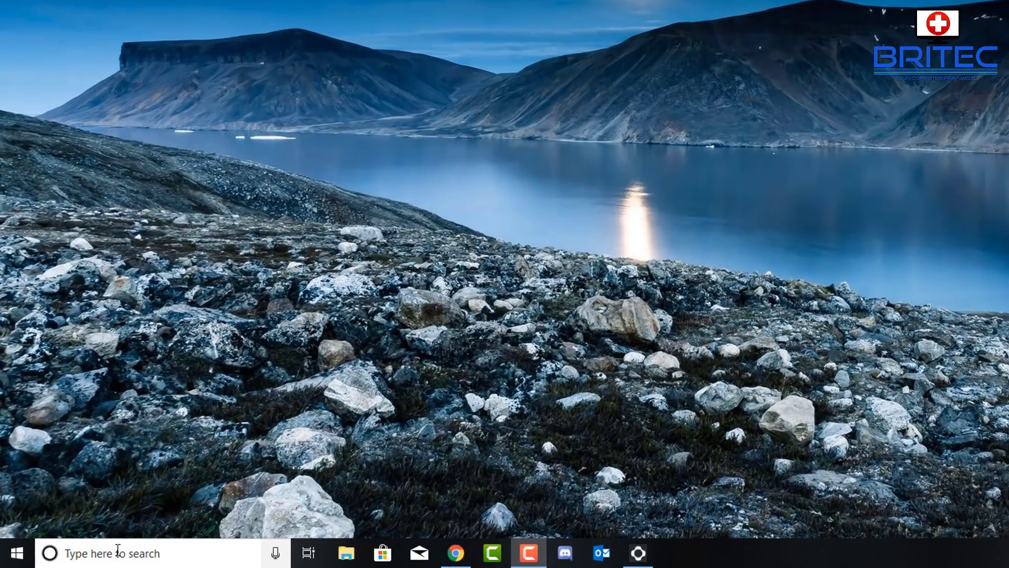
Step: Search 'power' and open the Power & sleep settings page
click(118, 552)
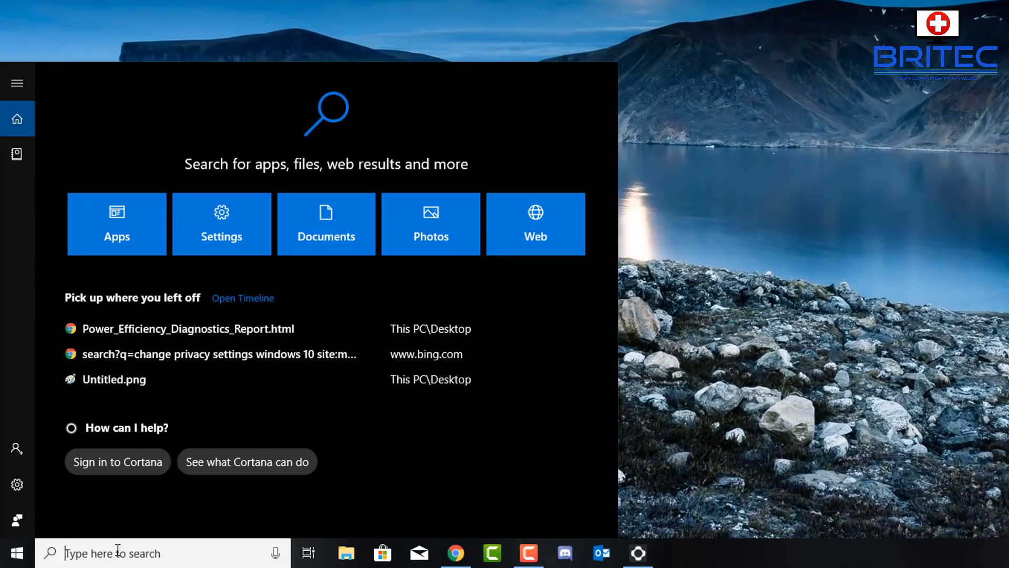
text(power)
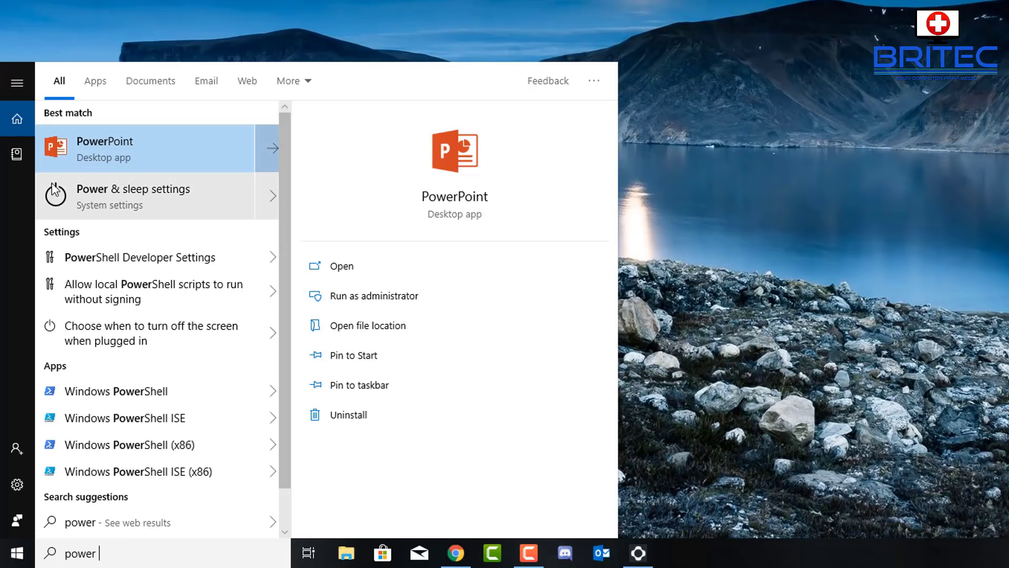
click(124, 200)
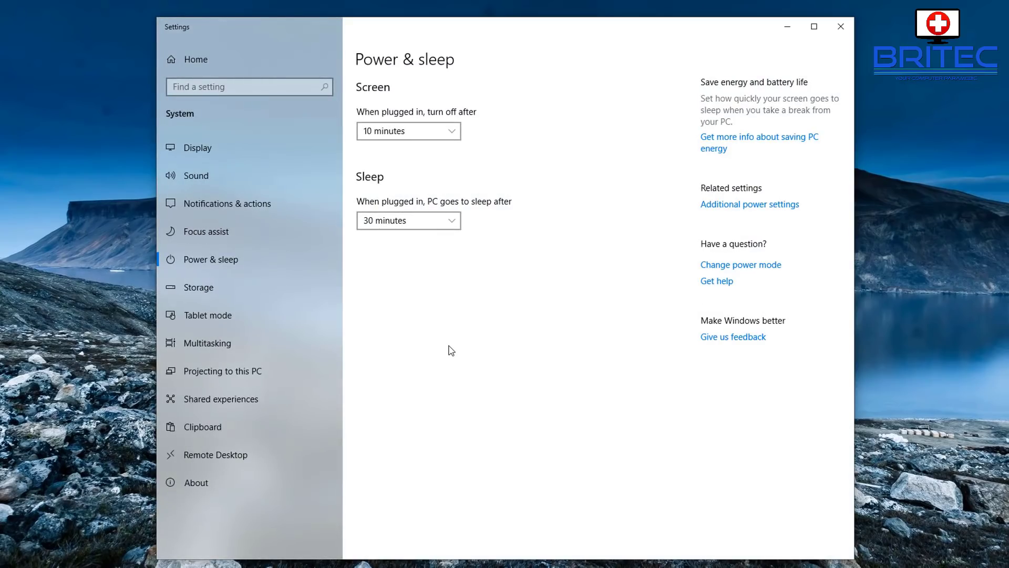
Step: Open Additional power settings and go to the Balanced plan's Change plan settings
click(763, 210)
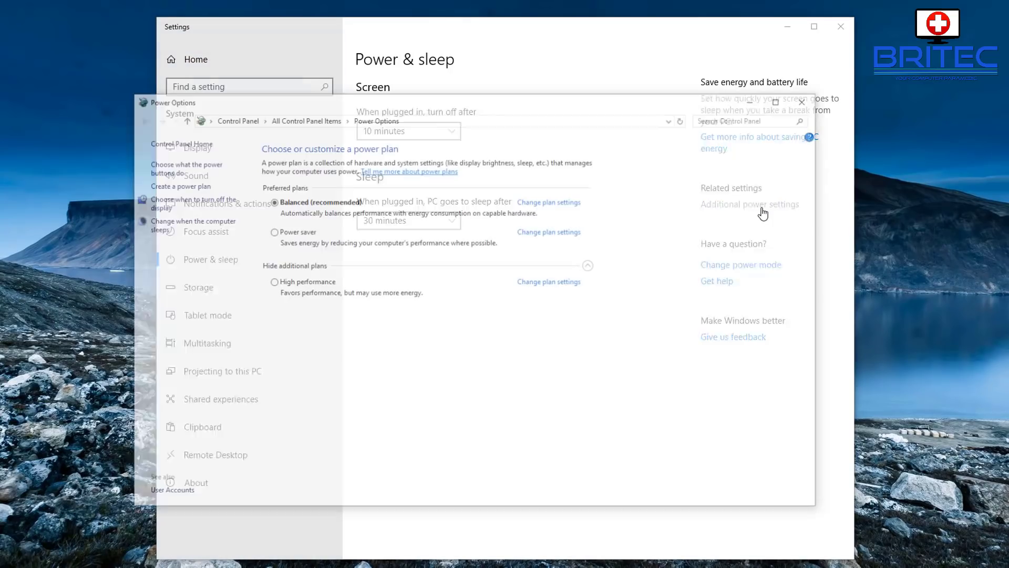
drag(468, 103, 499, 107)
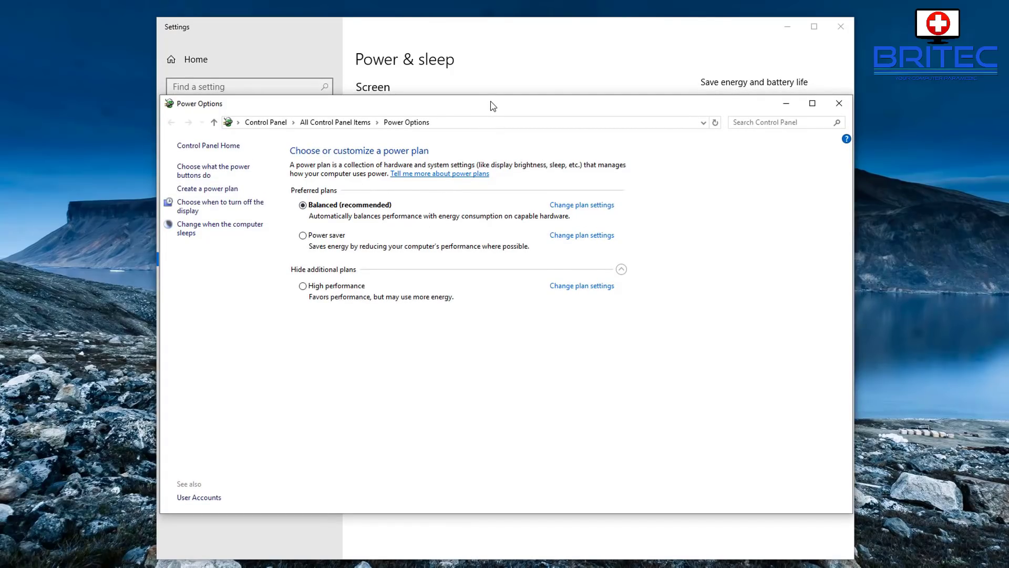
drag(493, 107, 491, 113)
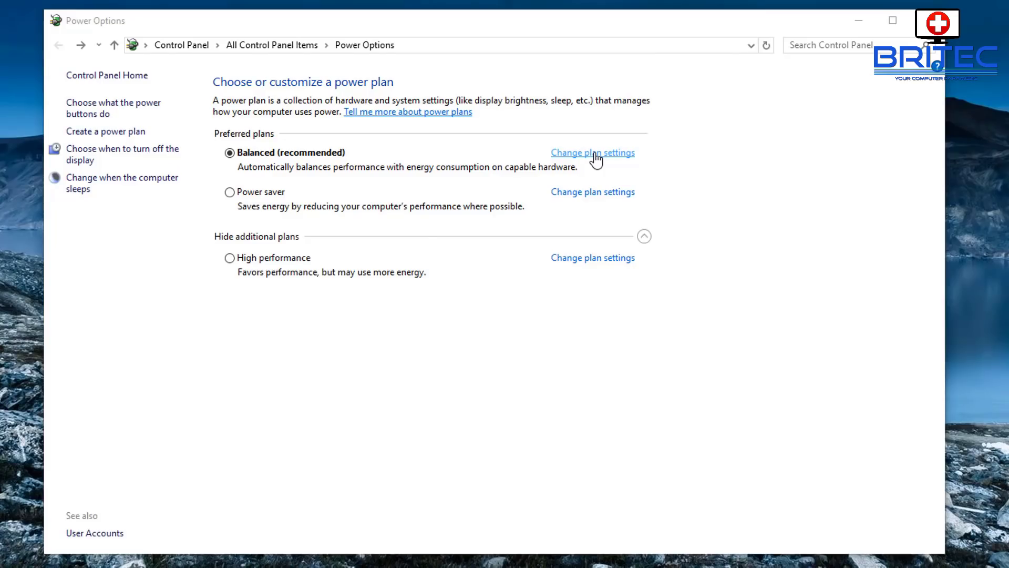
click(595, 153)
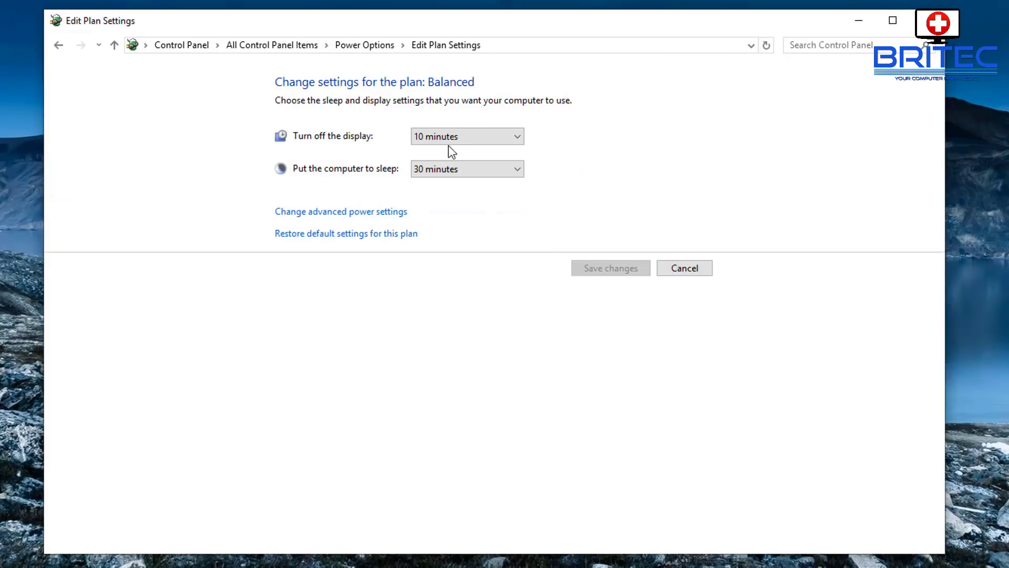
Step: Open the Balanced plan's advanced power settings and review the Hard disk section
click(370, 211)
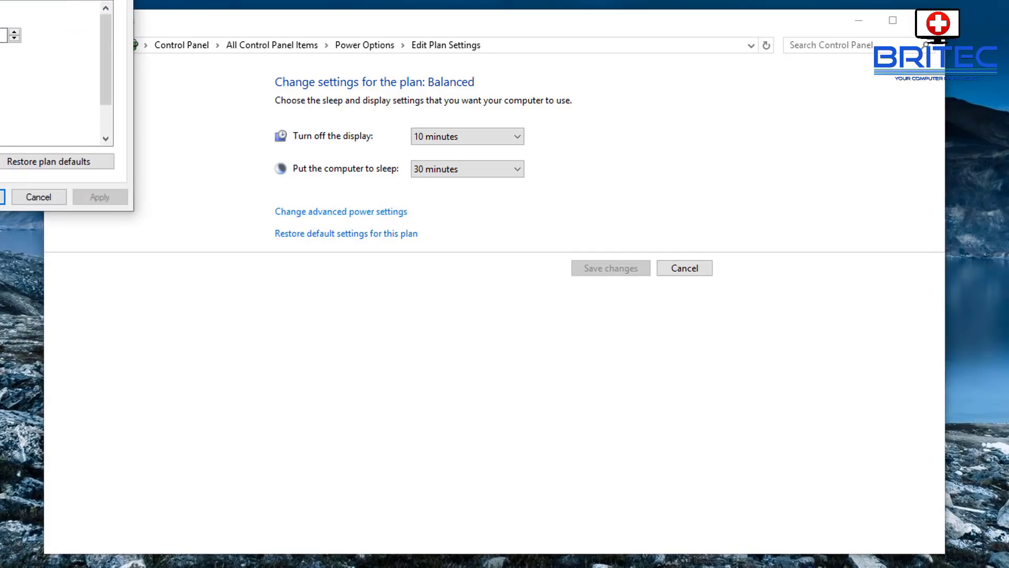
drag(18, 0, 505, 160)
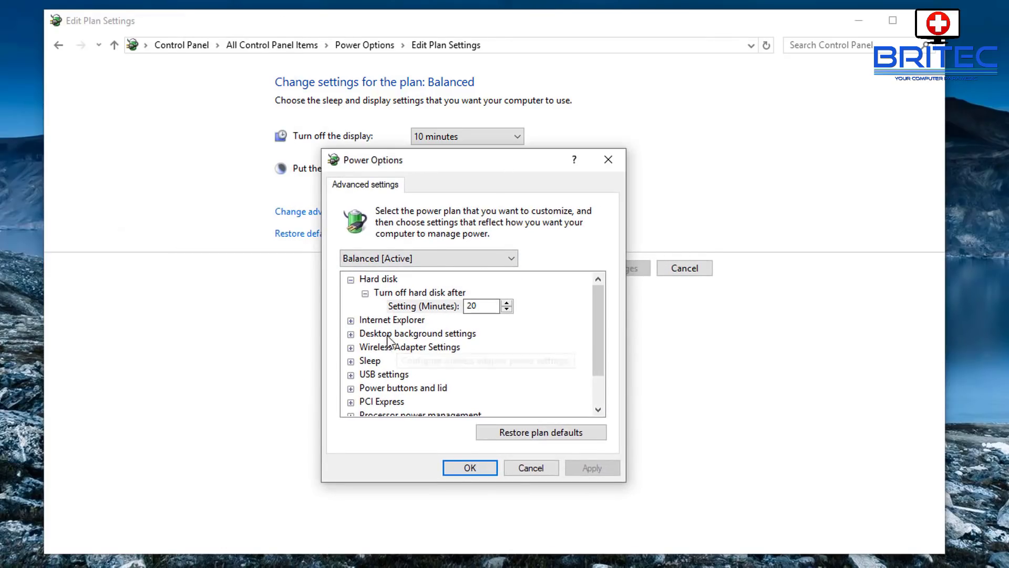
click(350, 279)
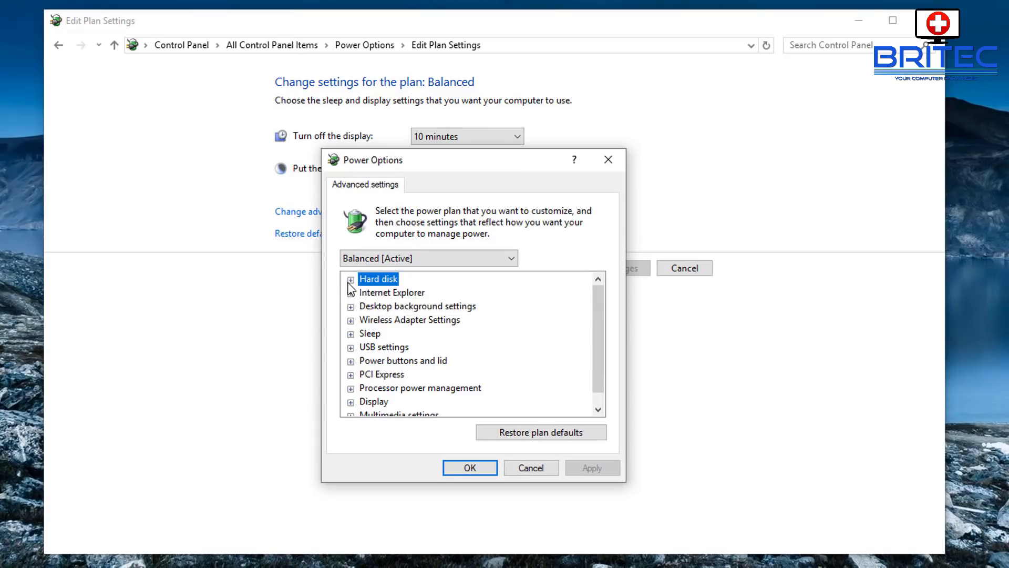
click(351, 279)
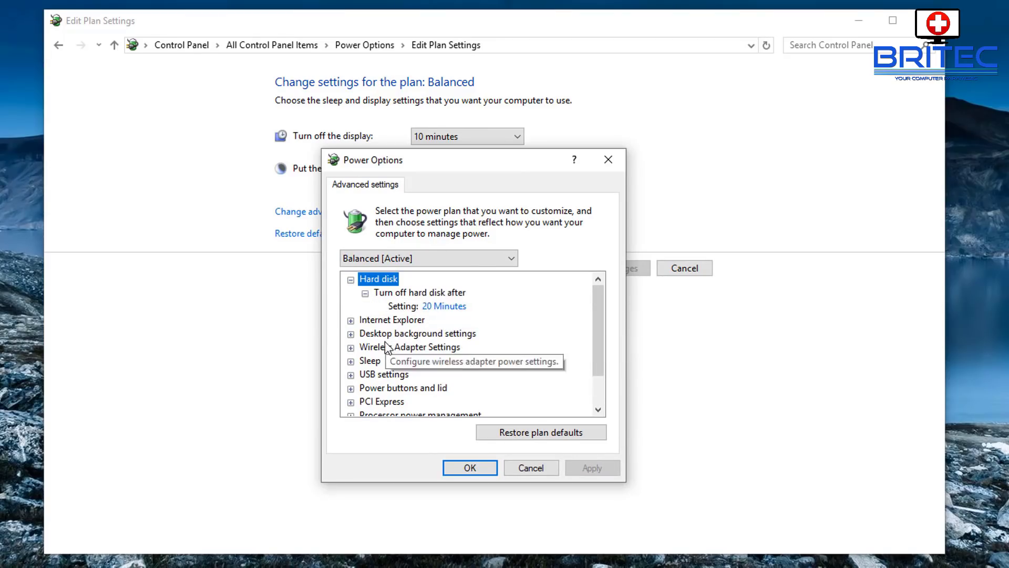
scroll(515, 369, down, 1)
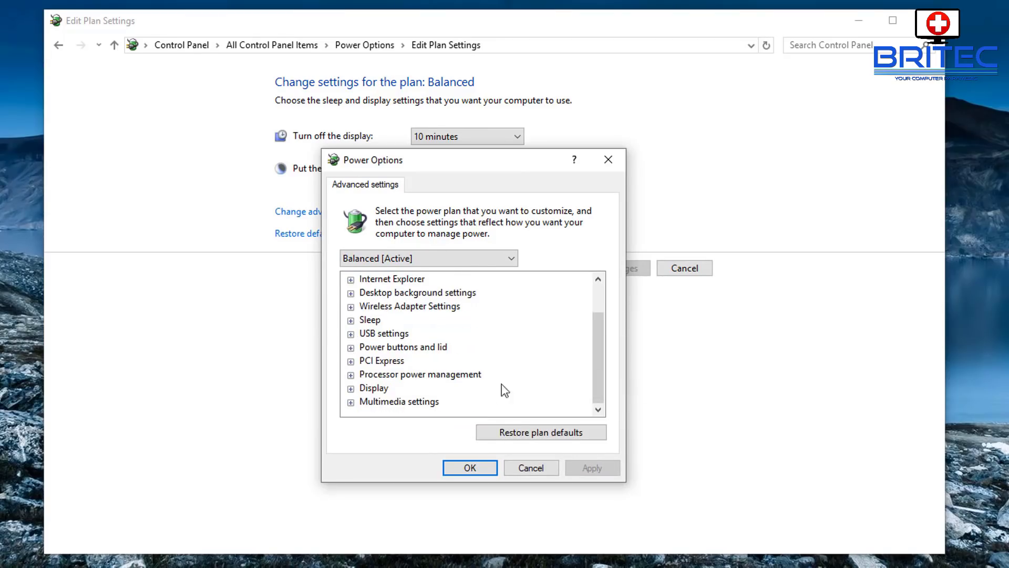
Step: Check the power button action under Power buttons and lid, leaving it on Shut down
click(350, 347)
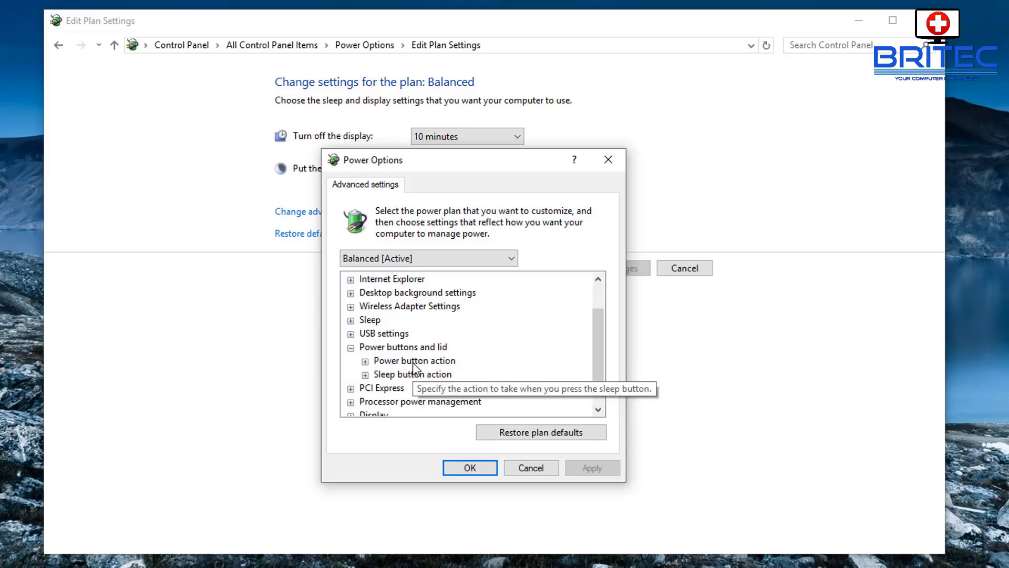
click(365, 361)
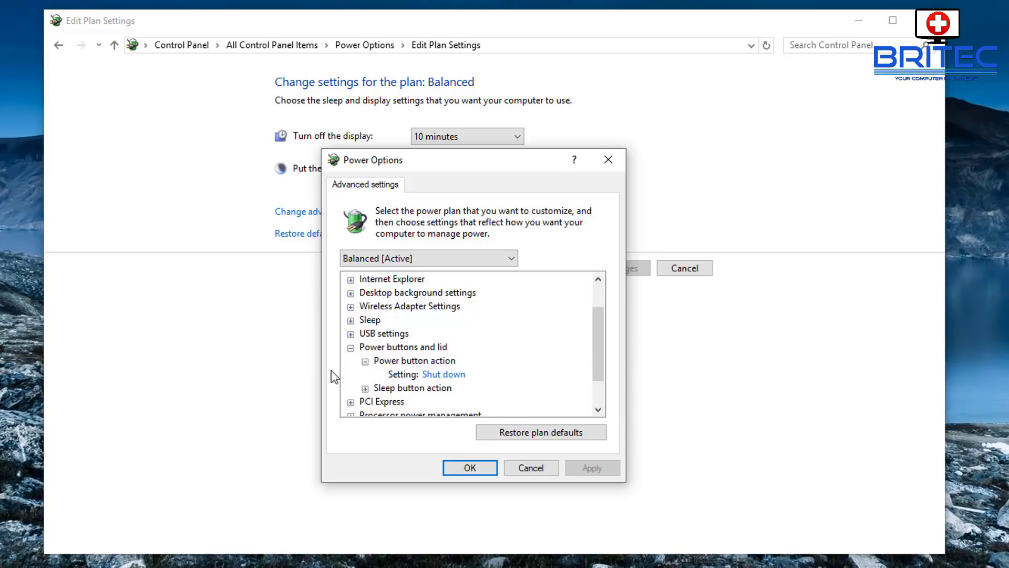
click(448, 375)
click(497, 377)
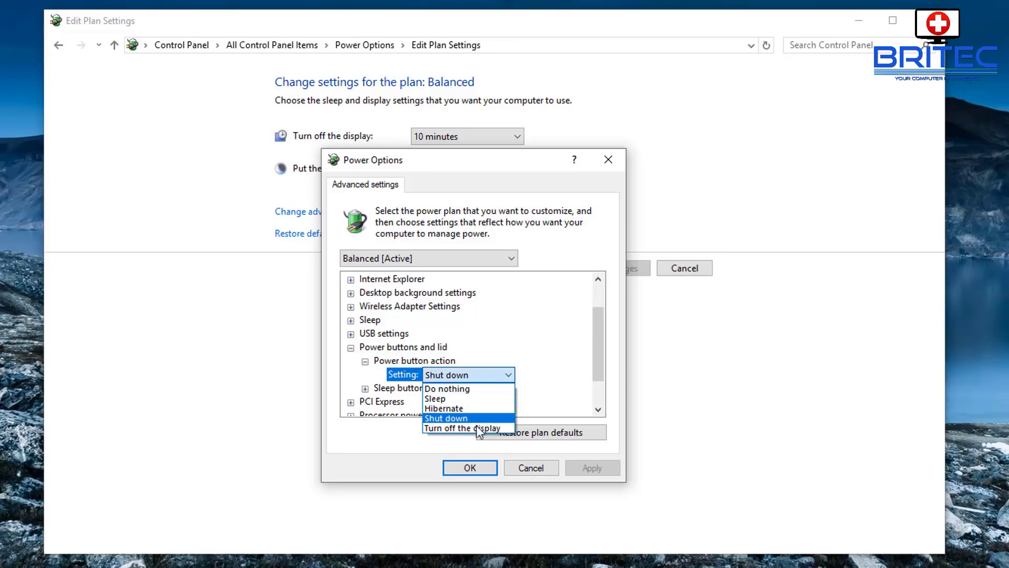
click(525, 349)
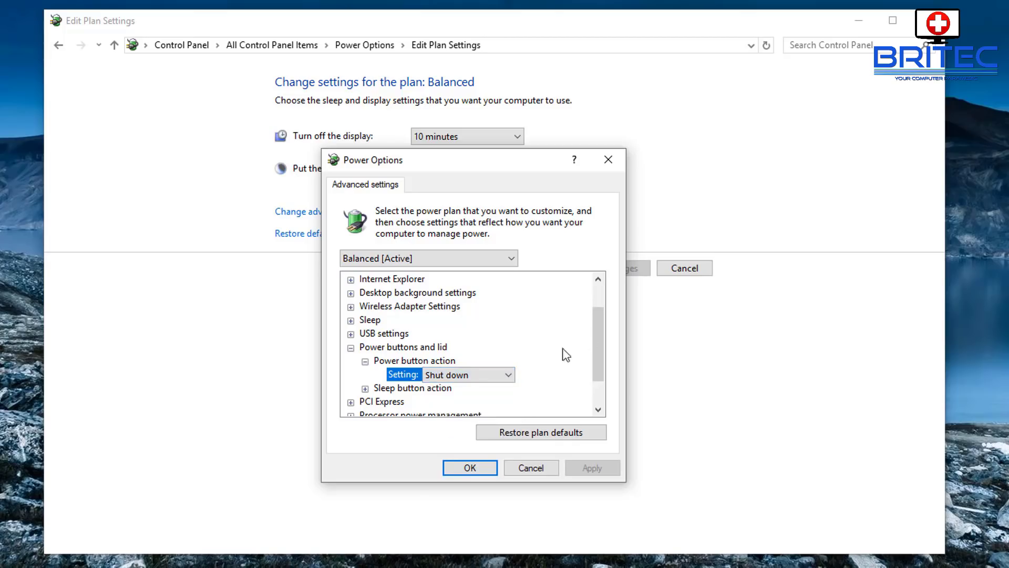
click(349, 347)
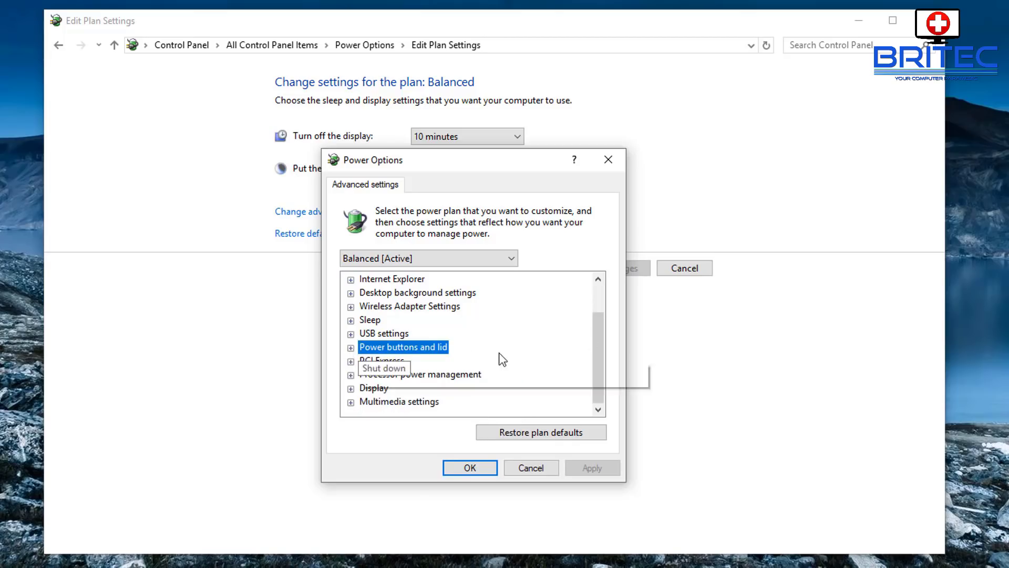
Step: Review the Wireless Adapter Power Saving Mode, then accept the advanced settings with OK
drag(600, 393, 600, 365)
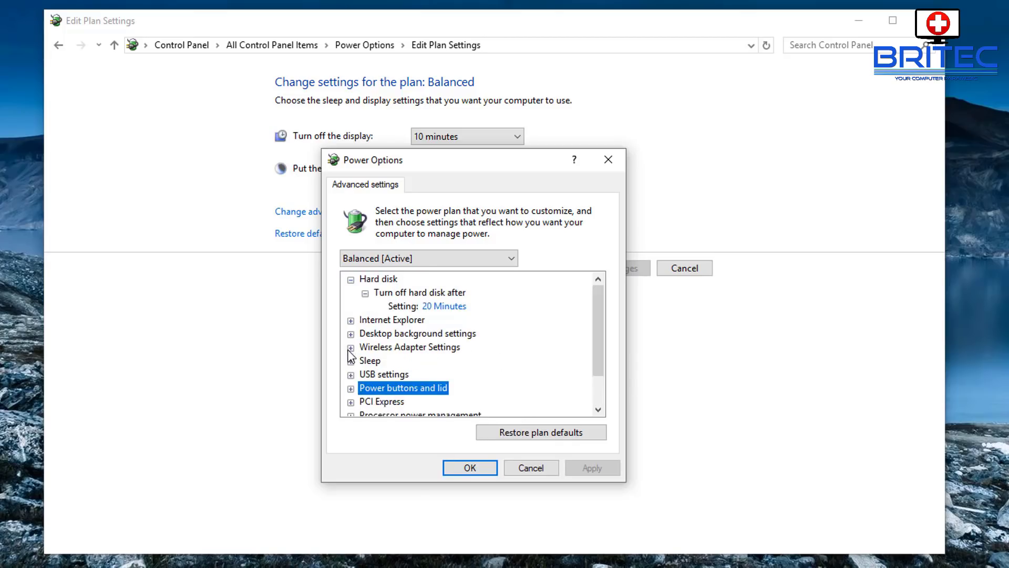
click(351, 348)
click(365, 361)
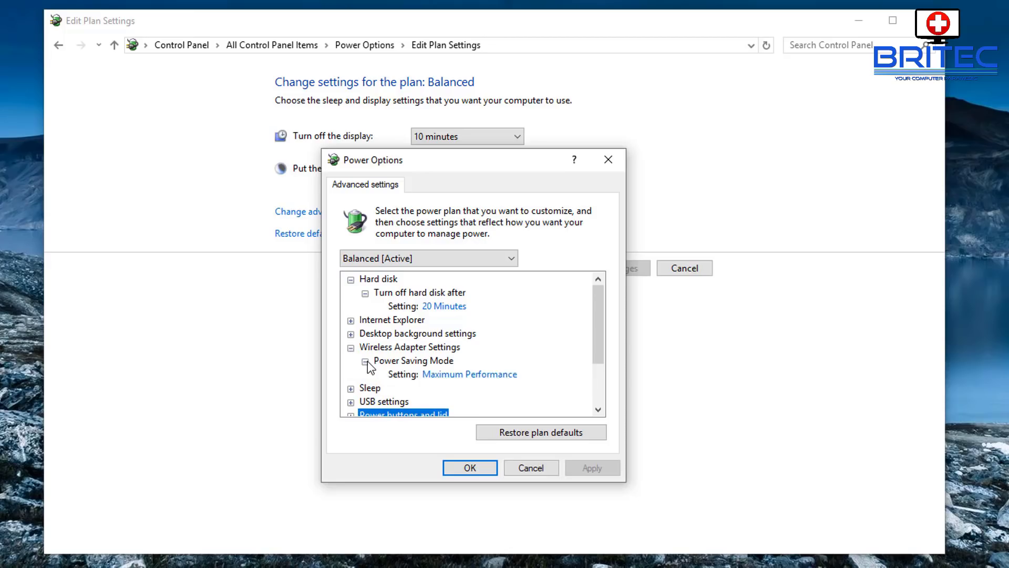
click(366, 361)
click(350, 347)
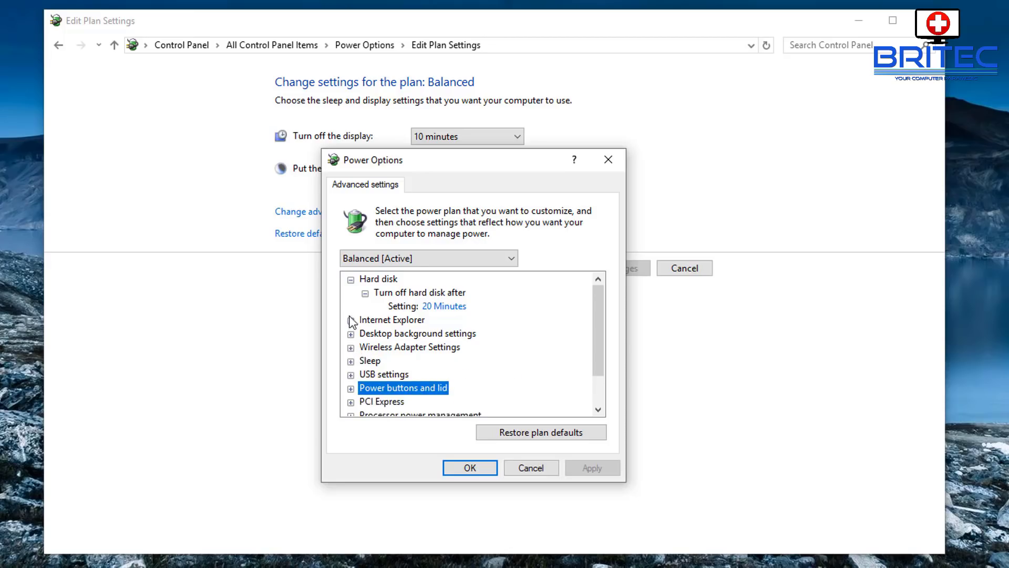
click(351, 281)
scroll(436, 394, down, 1)
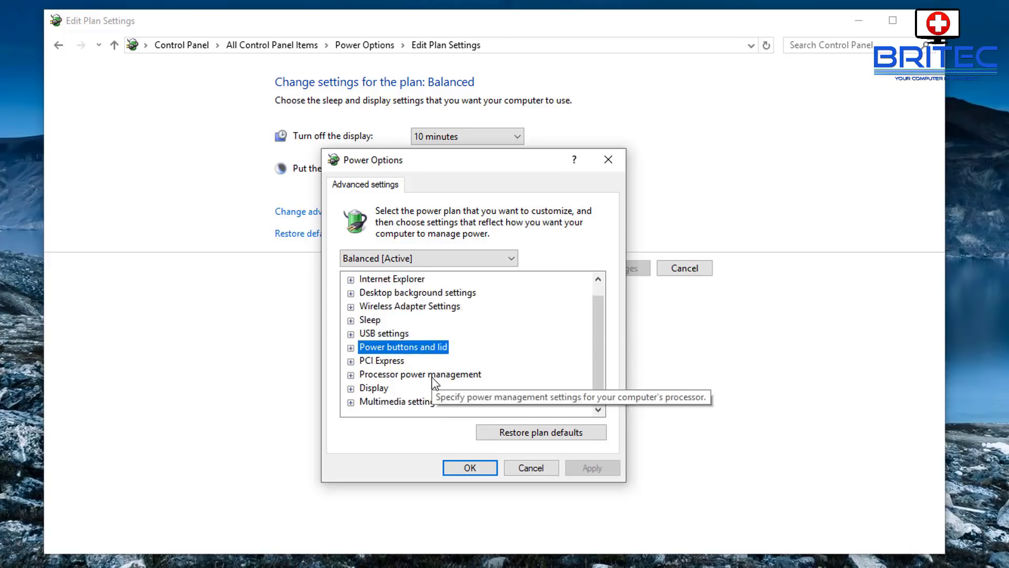
click(465, 468)
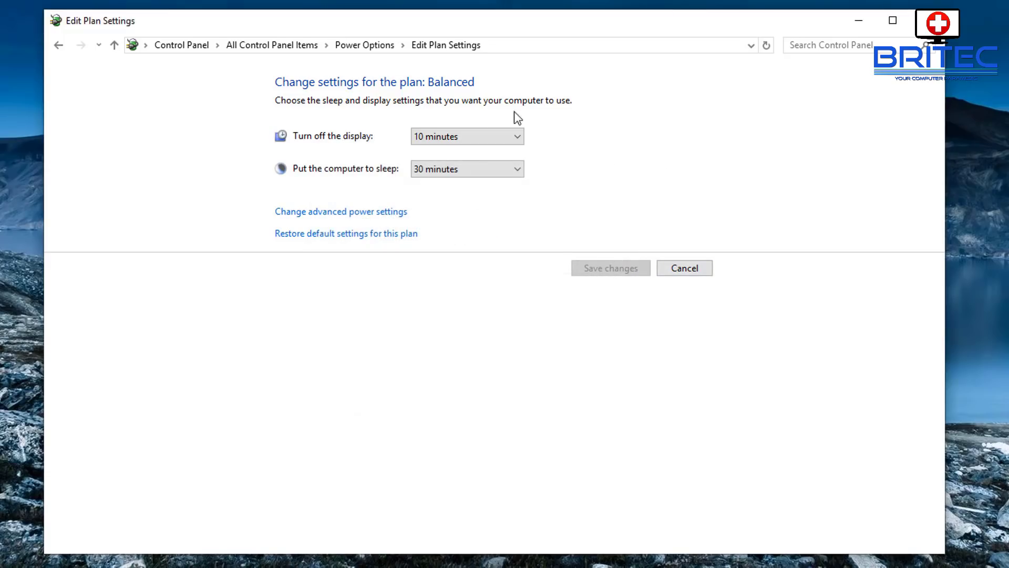
Step: In the power button settings, keep Shut down and uncheck Turn on fast startup
click(58, 44)
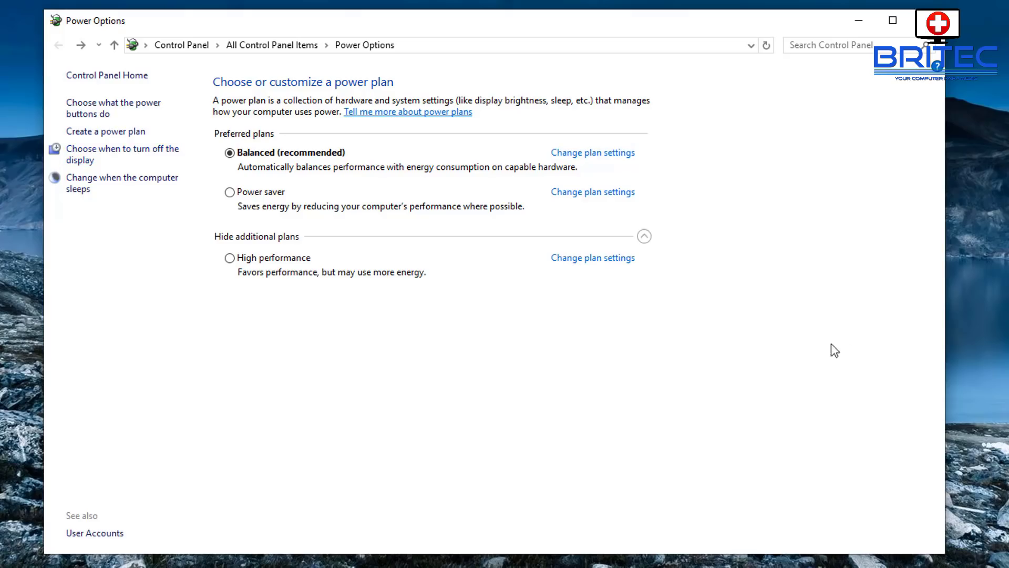
click(112, 118)
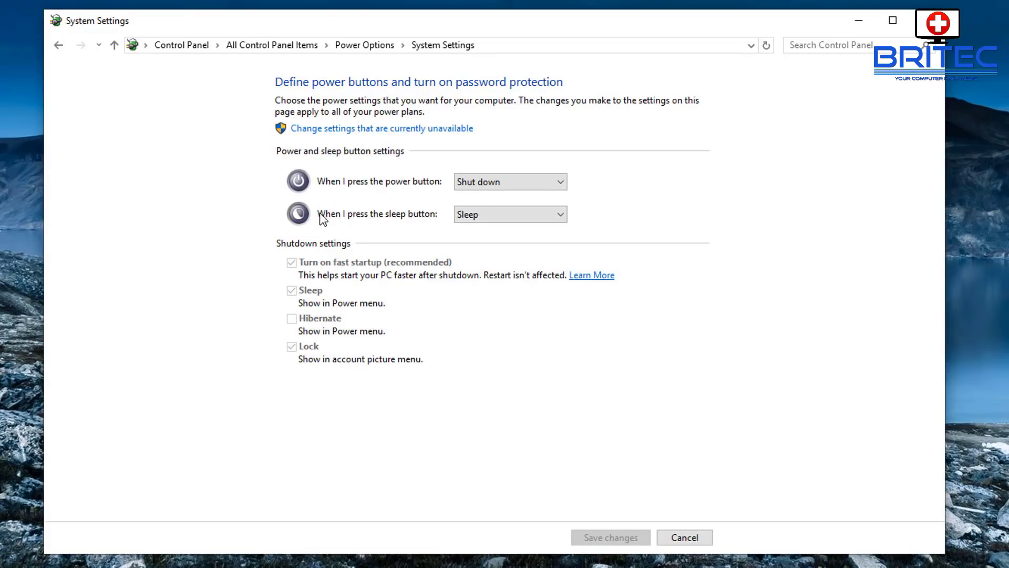
click(563, 182)
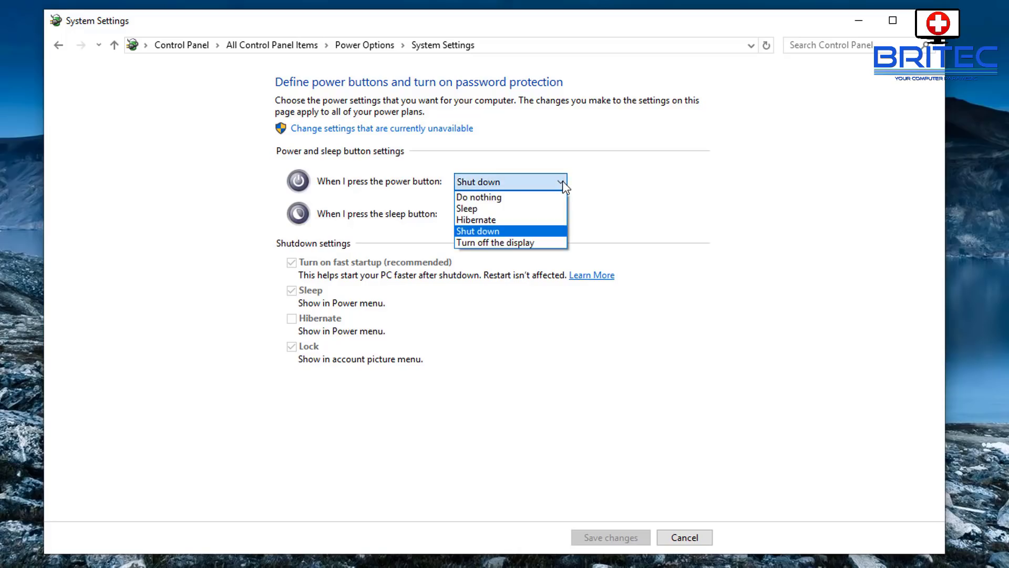
click(563, 181)
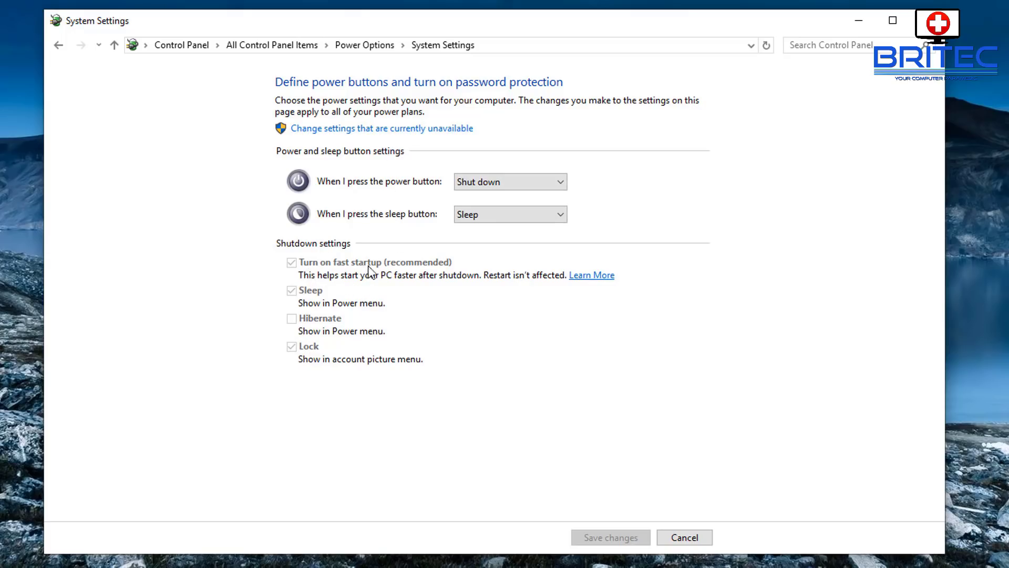
click(341, 130)
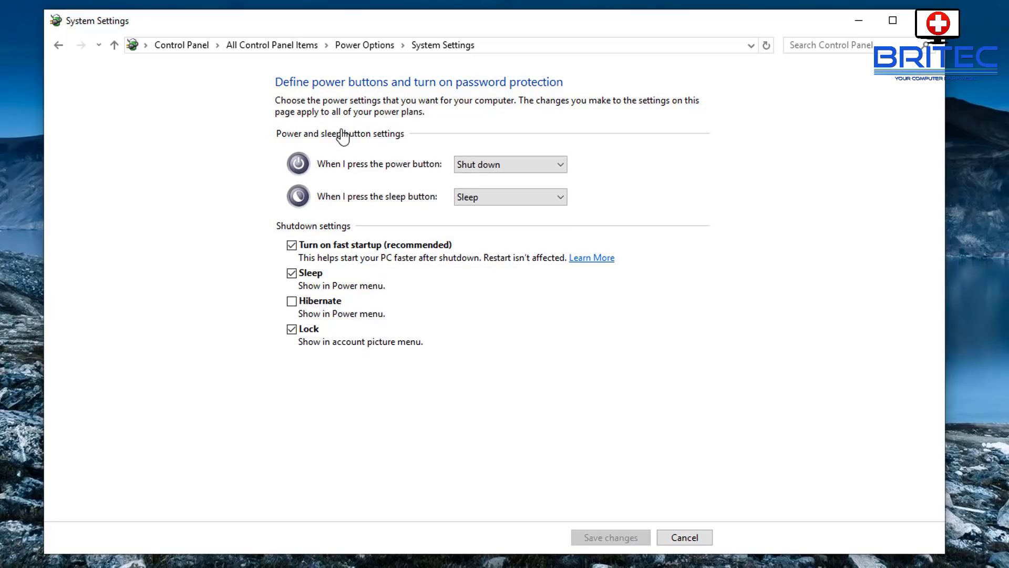
click(292, 246)
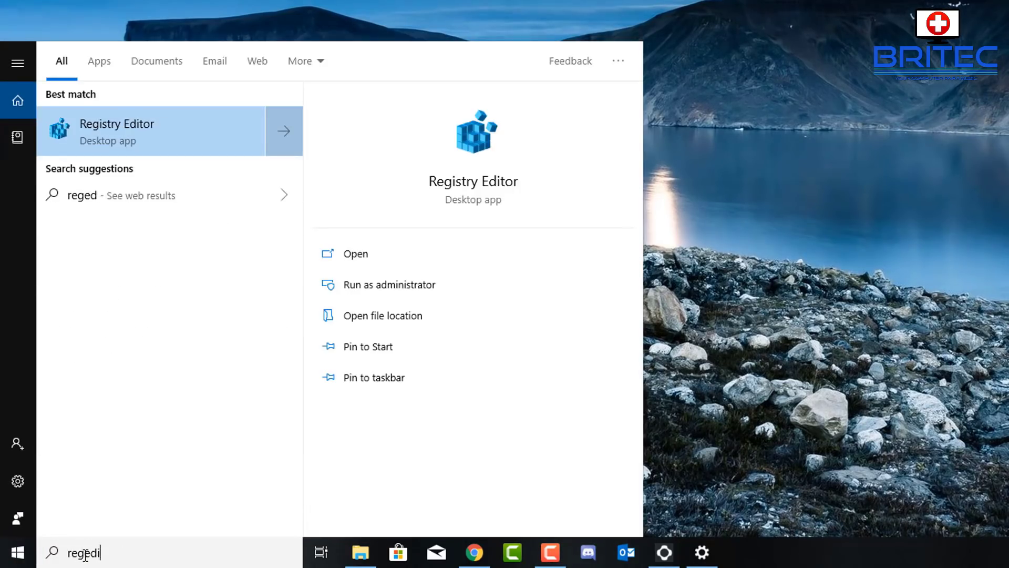
Step: Launch Registry Editor from the regedit search result
key(Return)
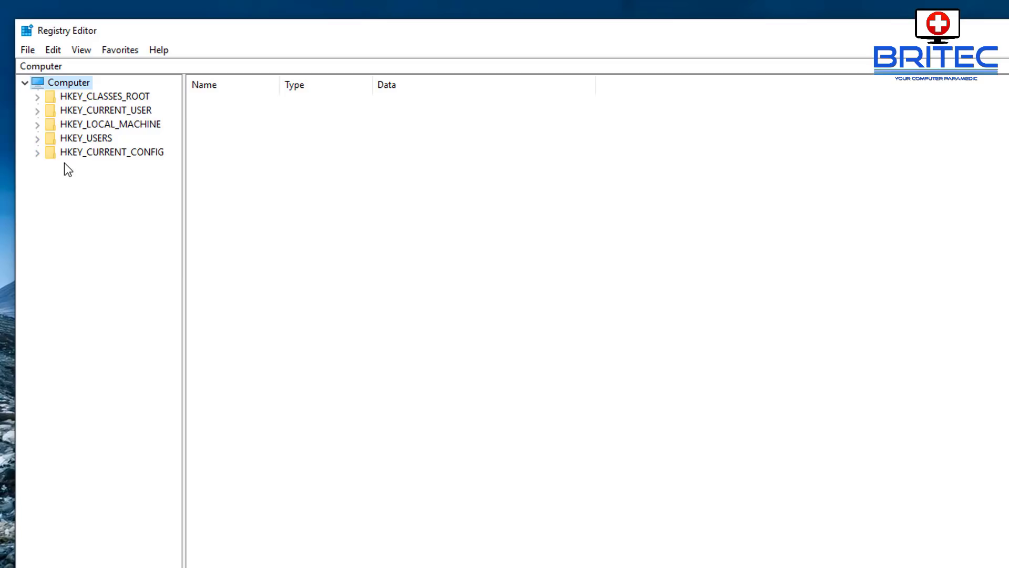
Step: Expand HKEY_LOCAL_MACHINE\SYSTEM\CurrentControlSet\Control and widen the key tree pane so subkey names show in full
click(113, 126)
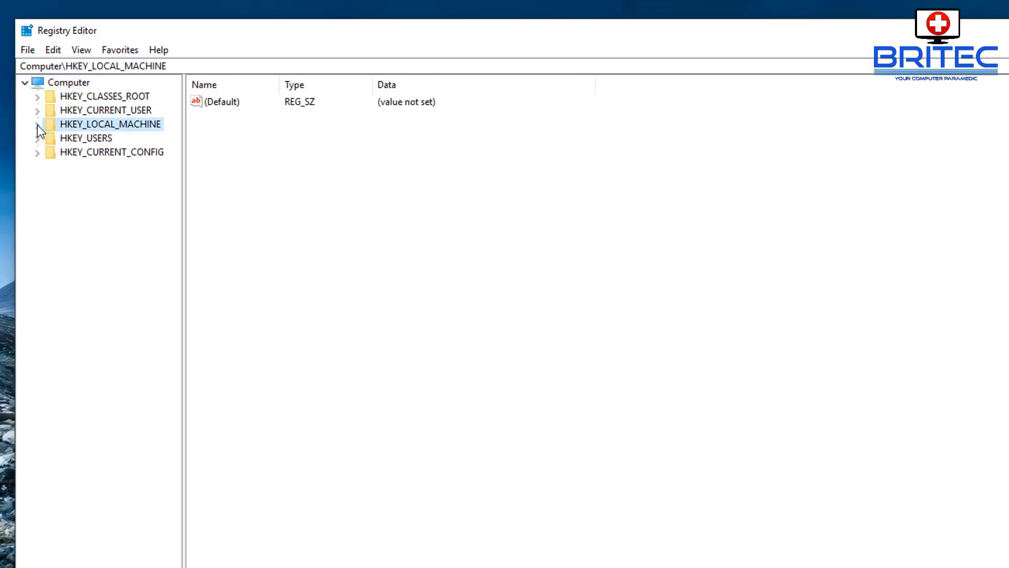
click(37, 124)
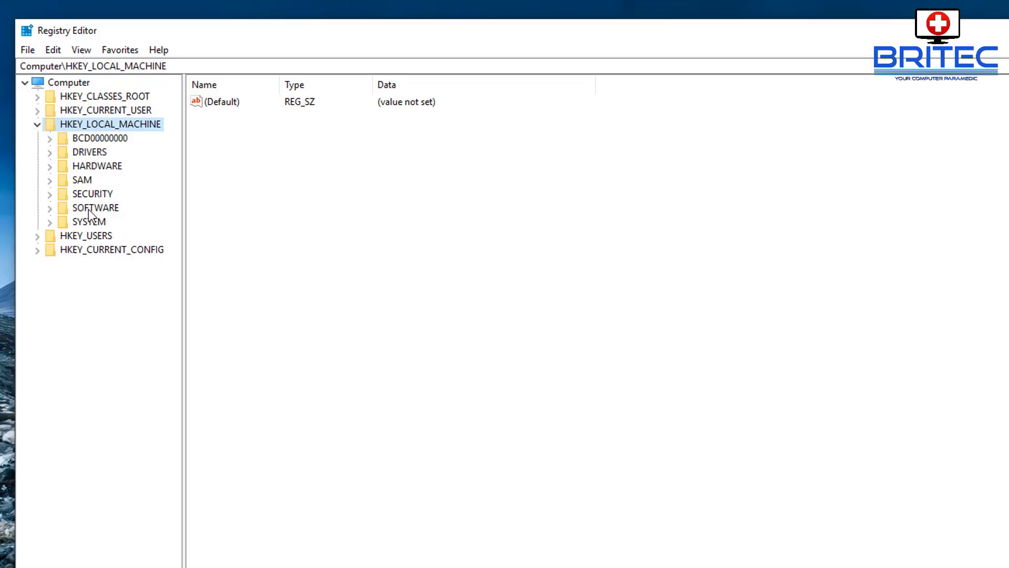
click(73, 222)
click(50, 224)
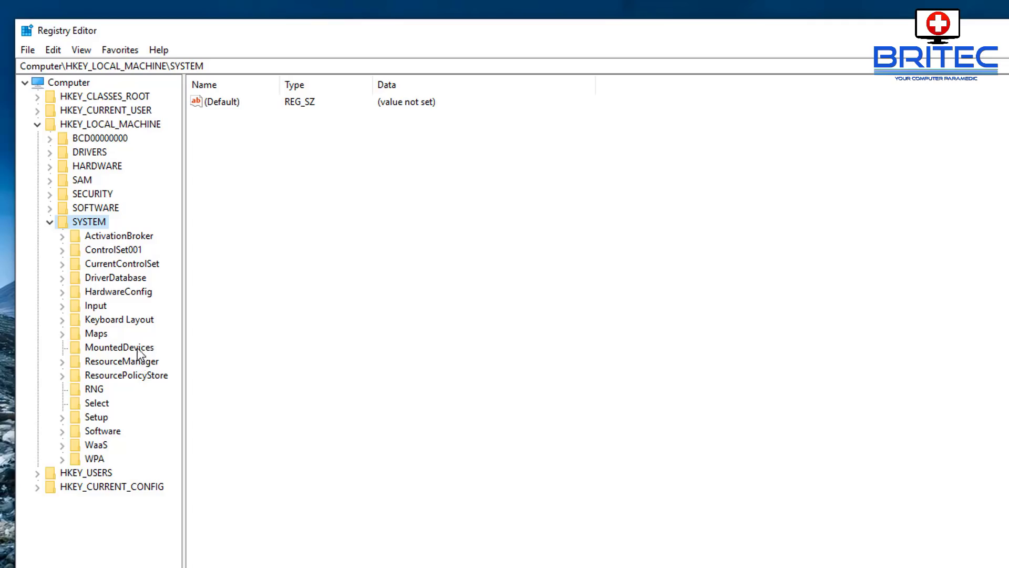
click(128, 263)
click(62, 264)
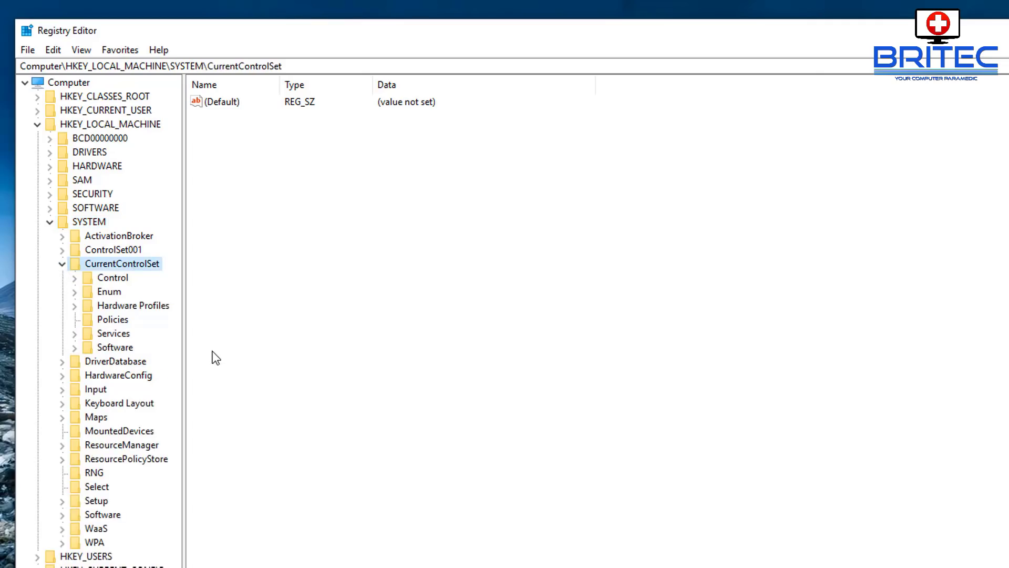
click(117, 279)
click(76, 278)
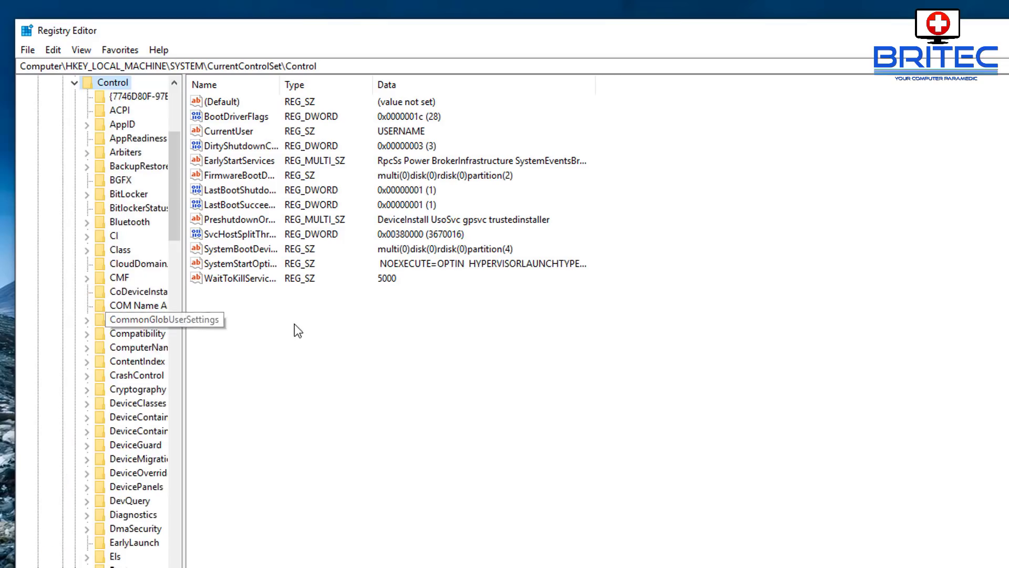
drag(185, 274, 370, 310)
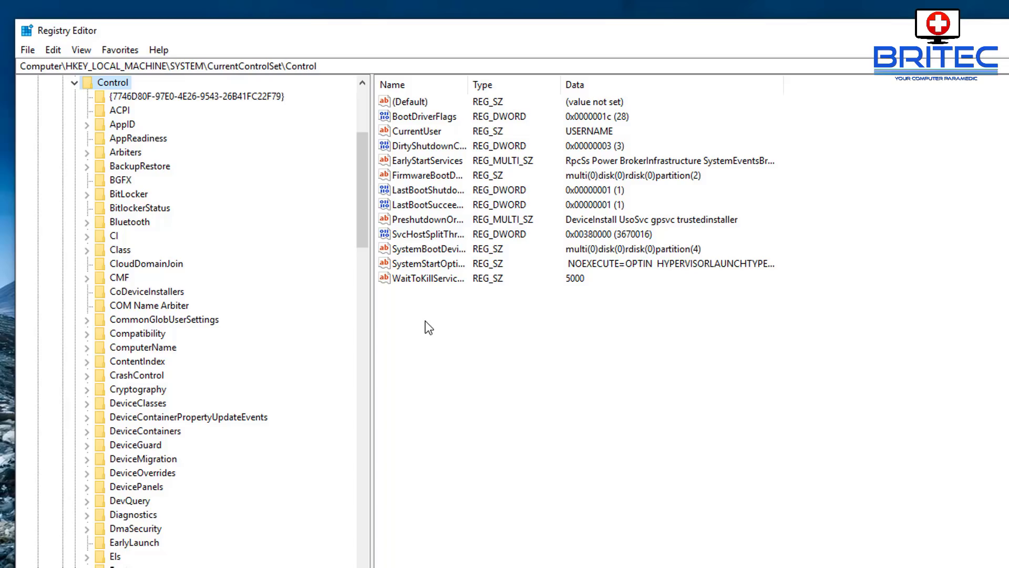
scroll(136, 276, down, 20)
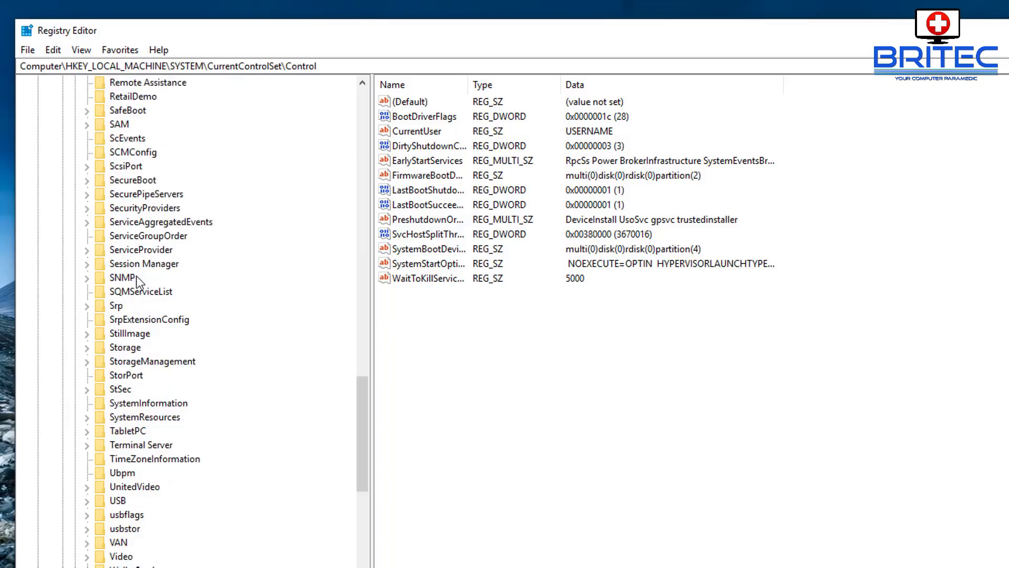
Step: Show the Session Manager\Power key's values and widen the Name column so names read fully
double_click(139, 264)
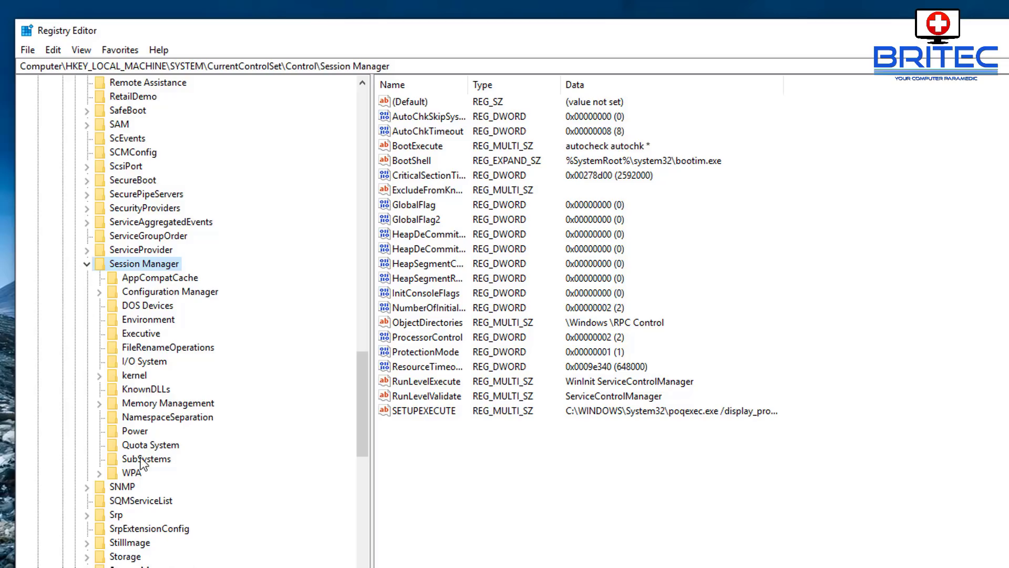
click(139, 432)
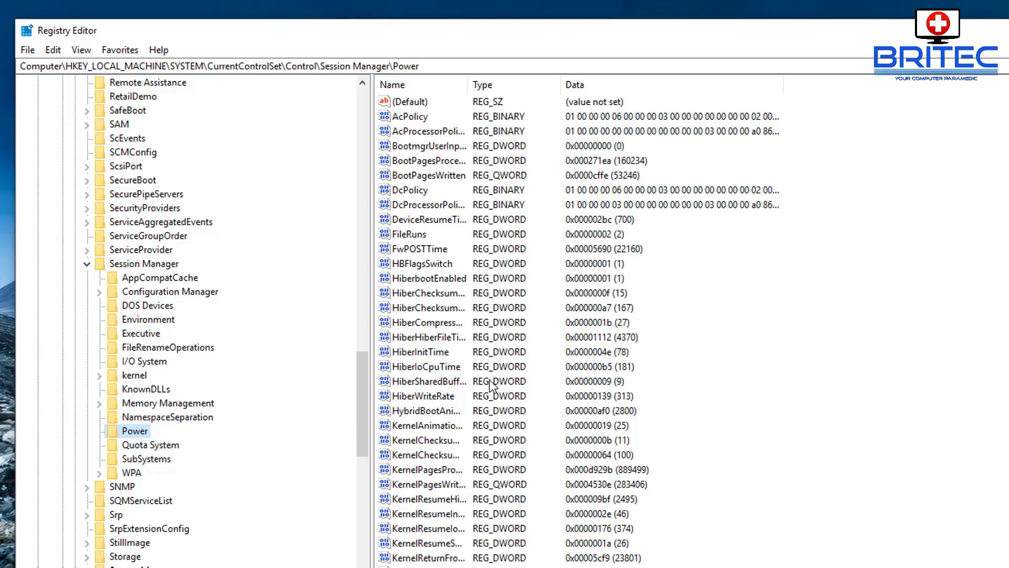
scroll(470, 459, down, 2)
scroll(470, 456, down, 4)
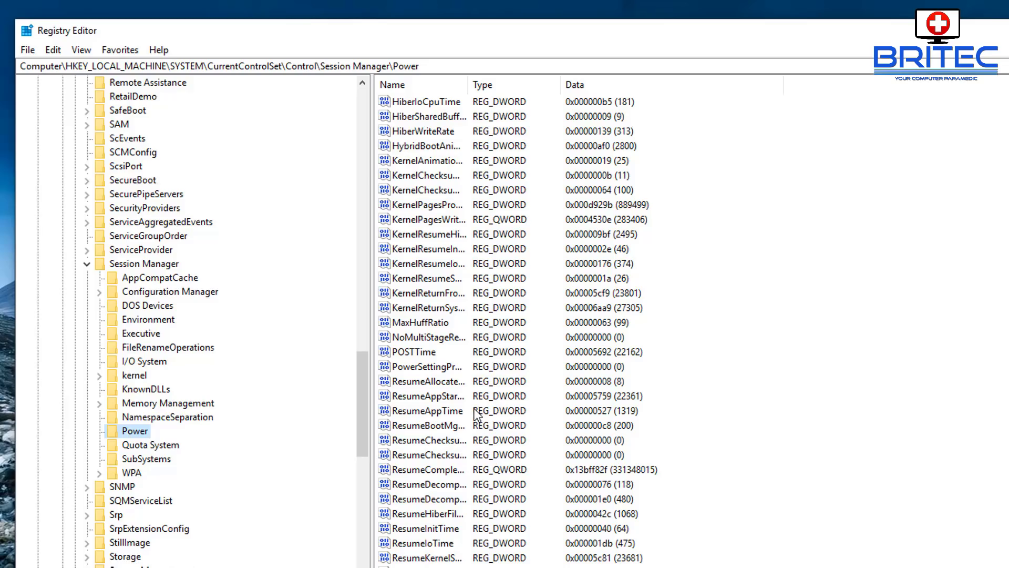
scroll(476, 418, down, 4)
scroll(464, 447, up, 8)
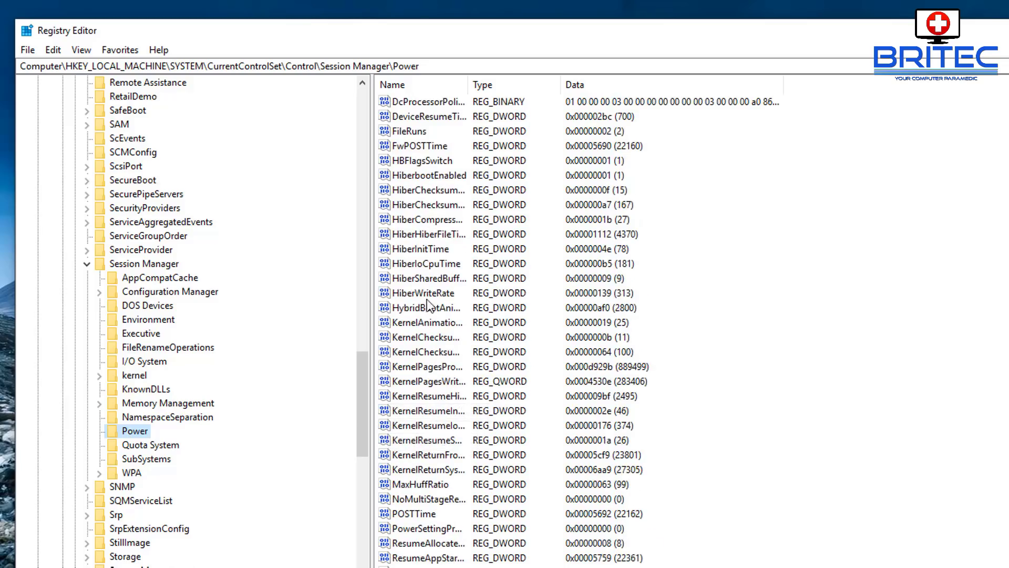
drag(468, 85, 556, 101)
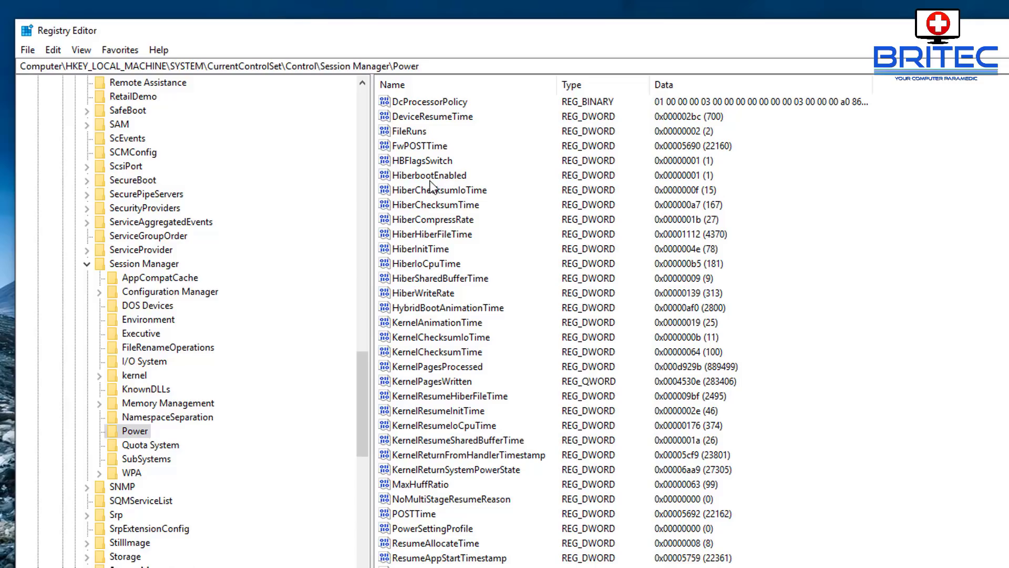
Step: Change HiberbootEnabled's value data from 1 to 0 and save it
click(413, 176)
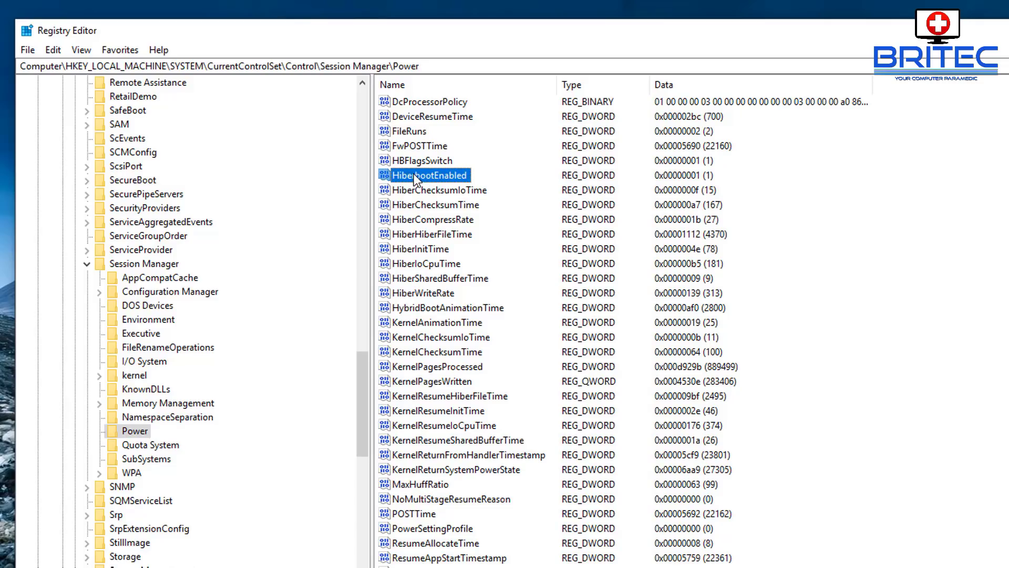
double_click(414, 177)
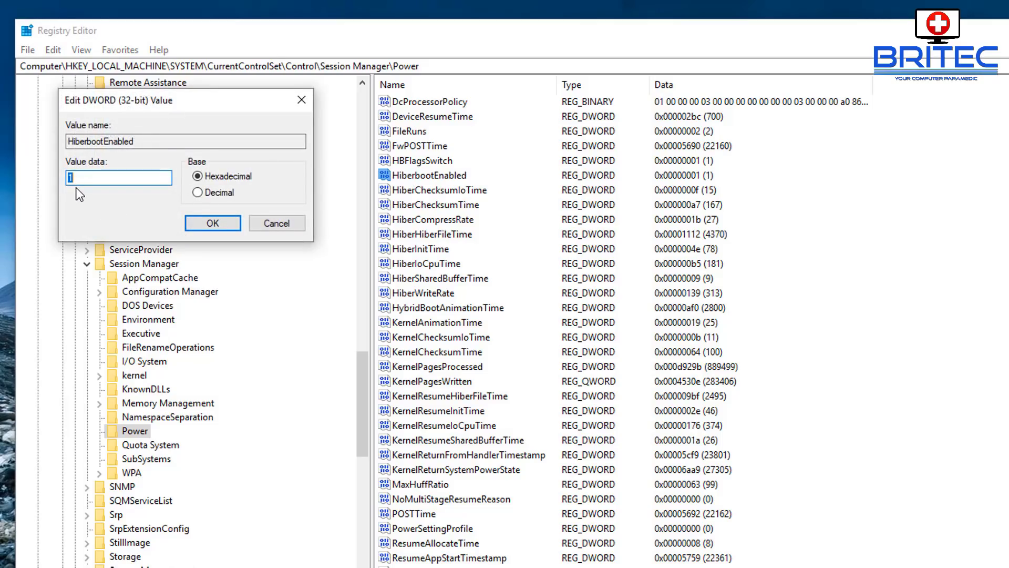
text(0)
click(222, 220)
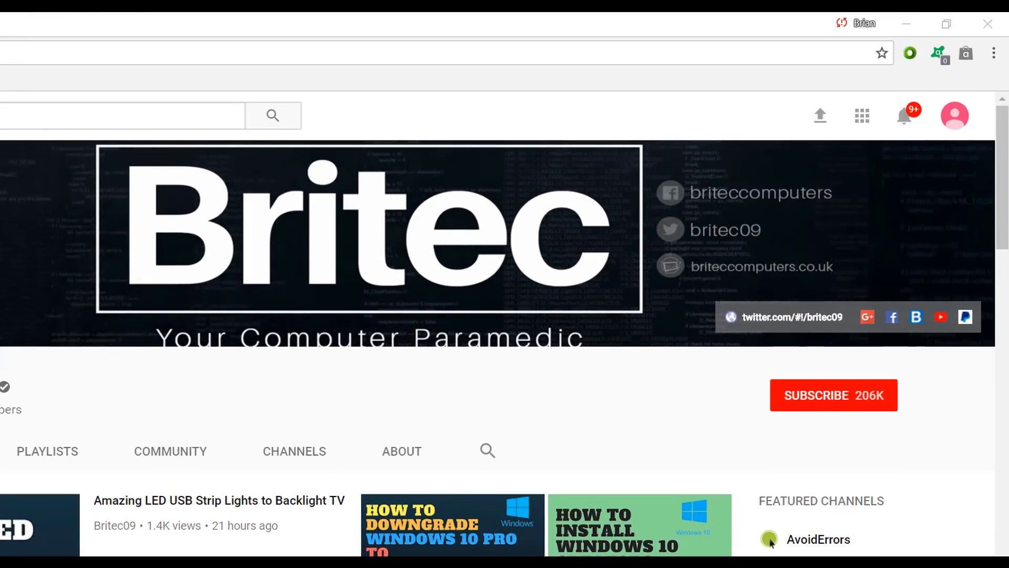
Step: Subscribe to Britec's YouTube channel so its button reads SUBSCRIBED
click(846, 406)
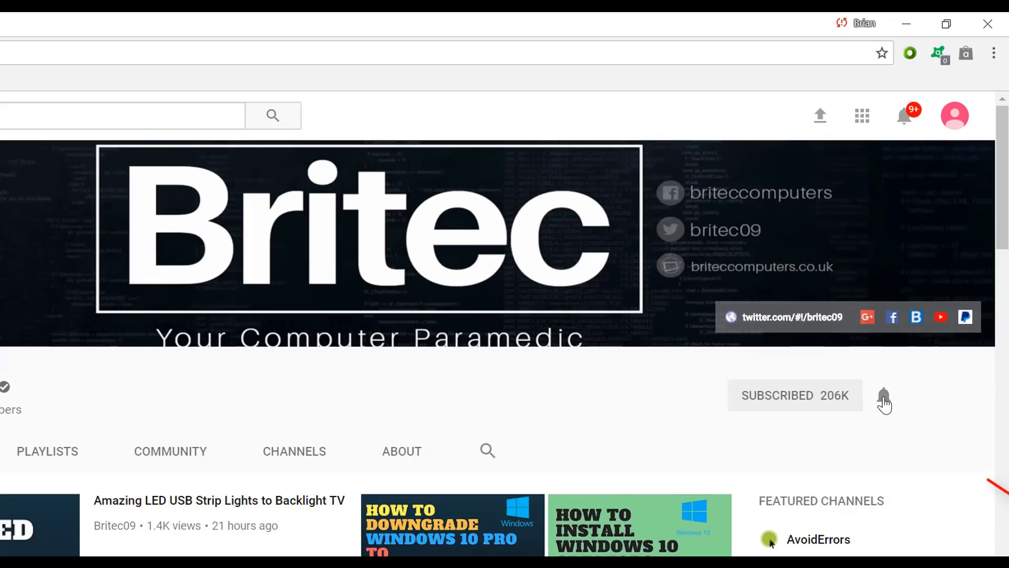